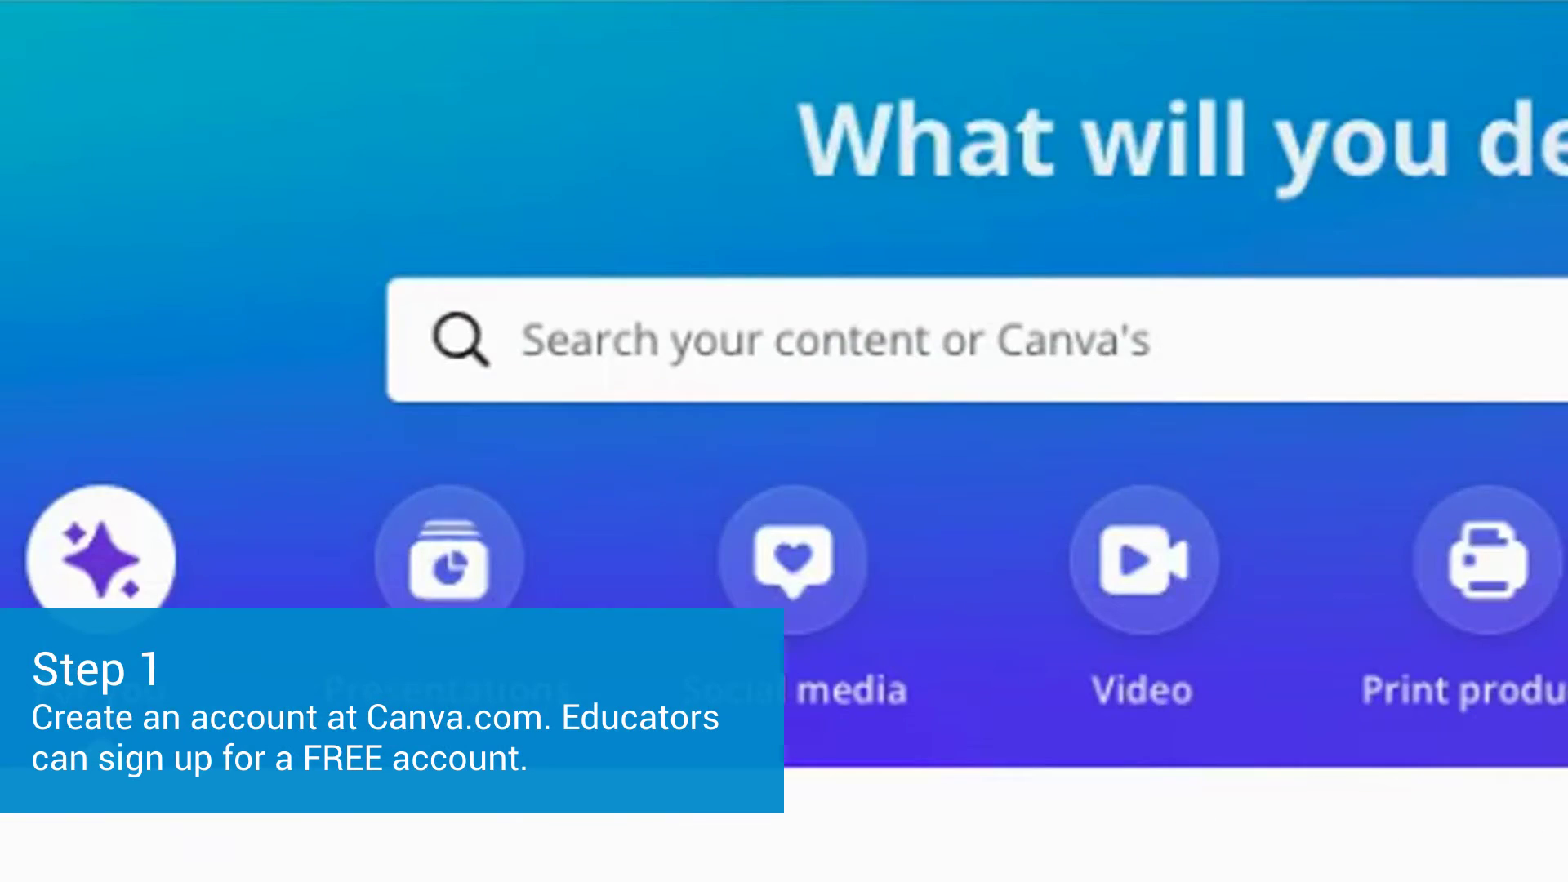
- Search Canva templates for 'email' and scroll through the email header results
left_click(980, 260)
type("e")
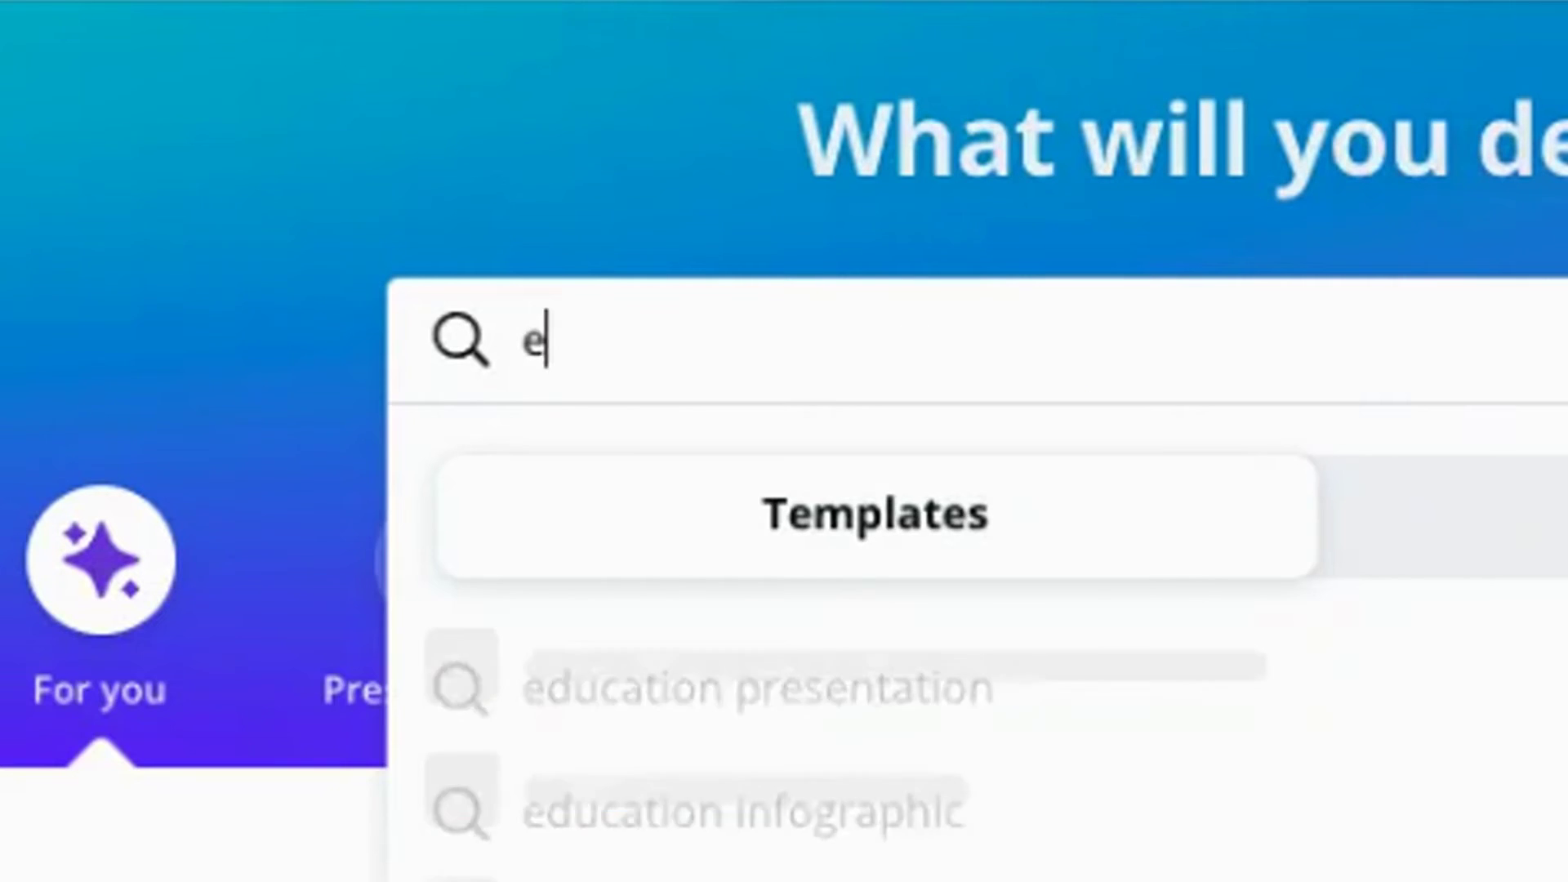
type("mail")
key("Escape")
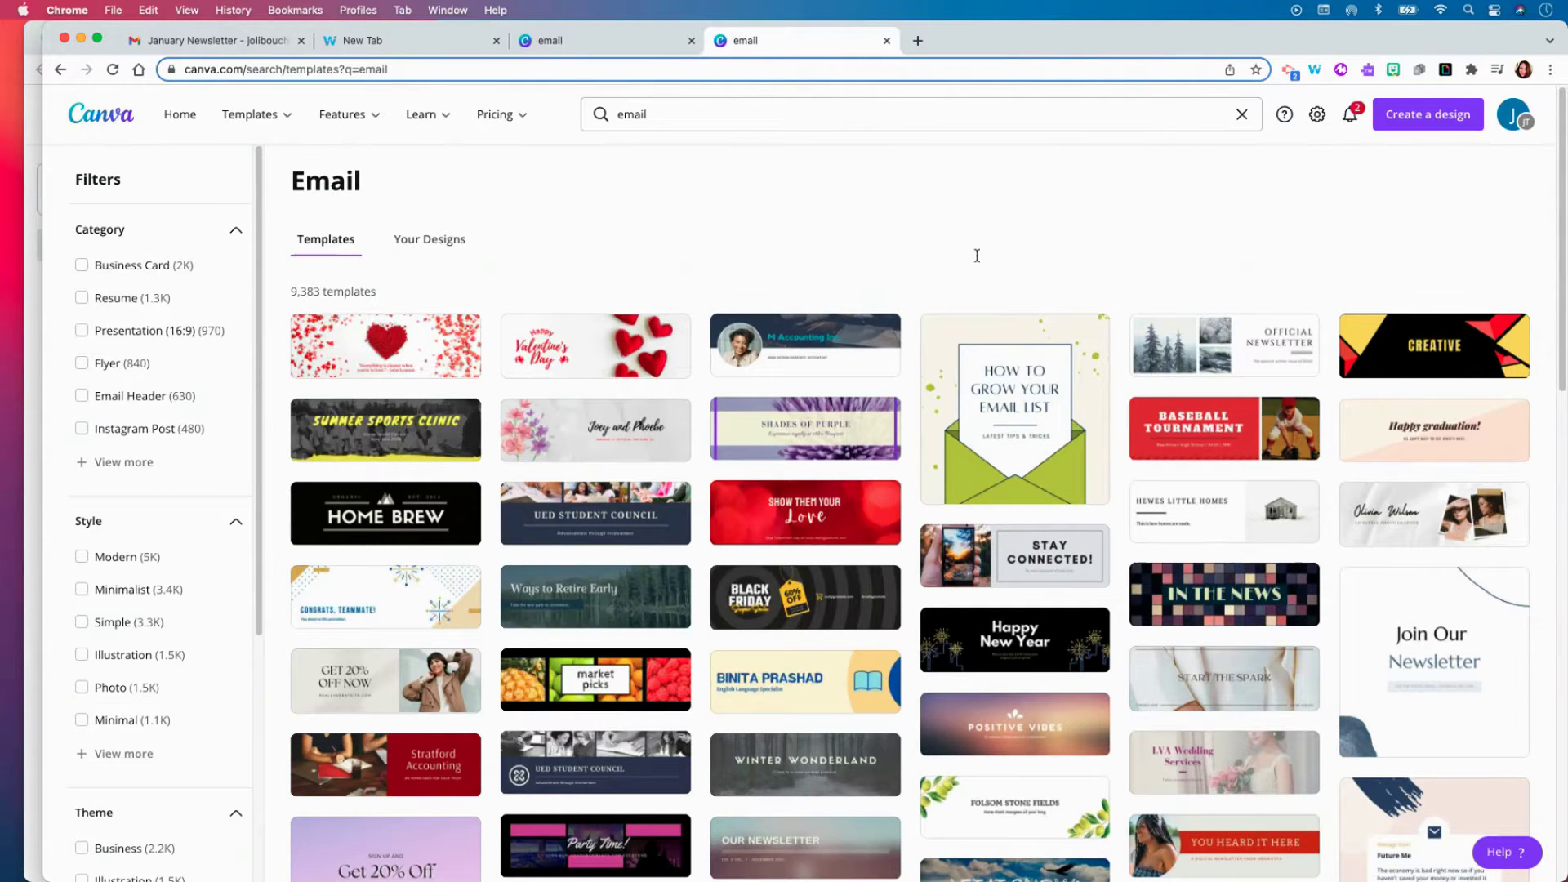
scroll(832, 485, "down", 2)
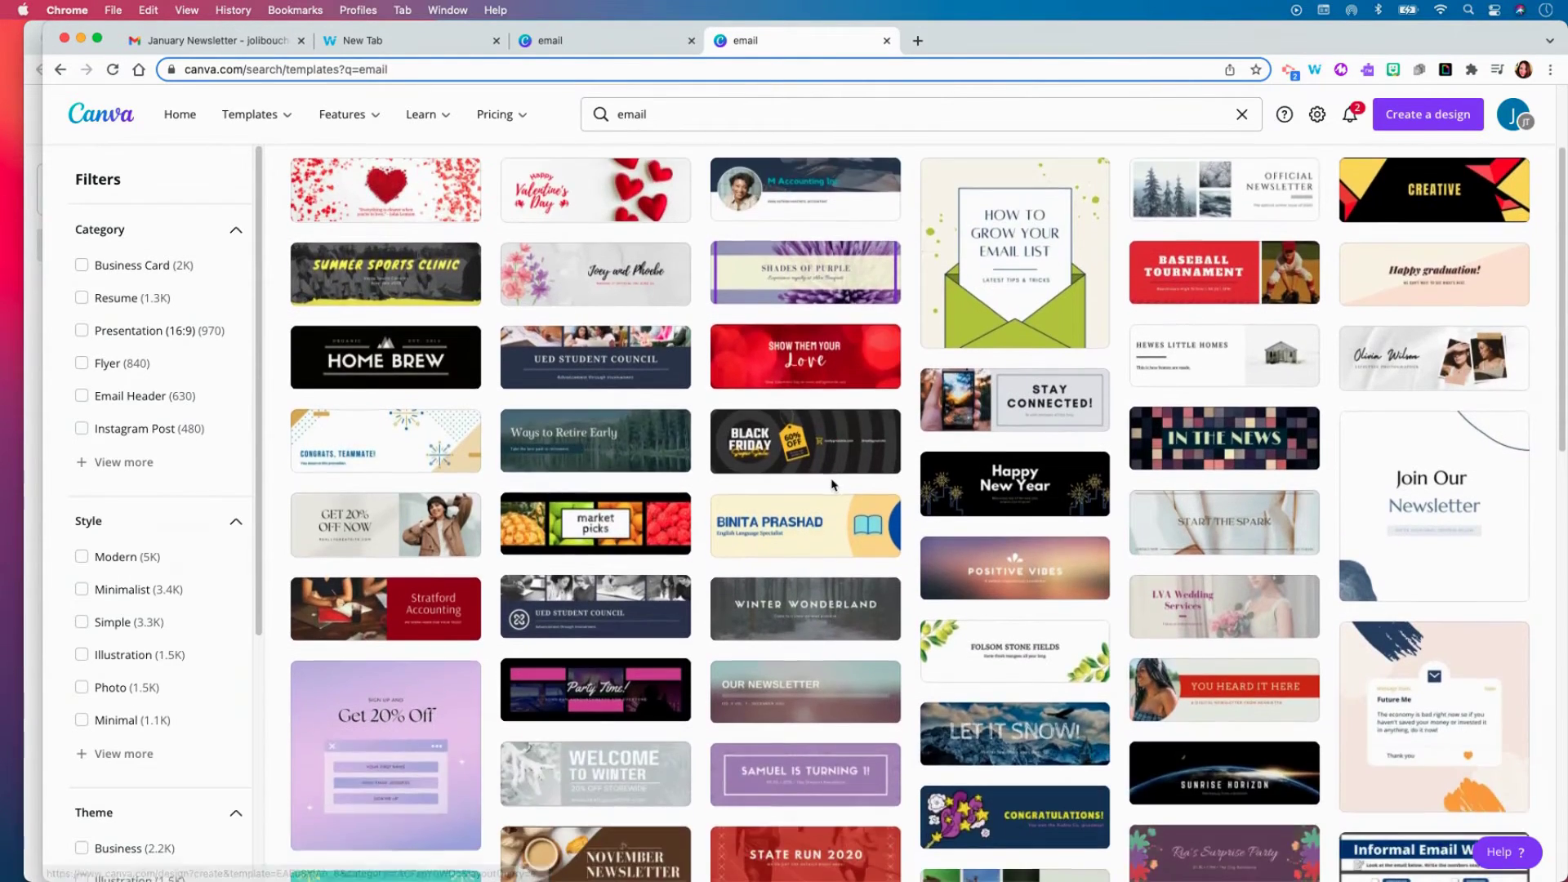
scroll(832, 485, "down", 2)
scroll(829, 484, "down", 1)
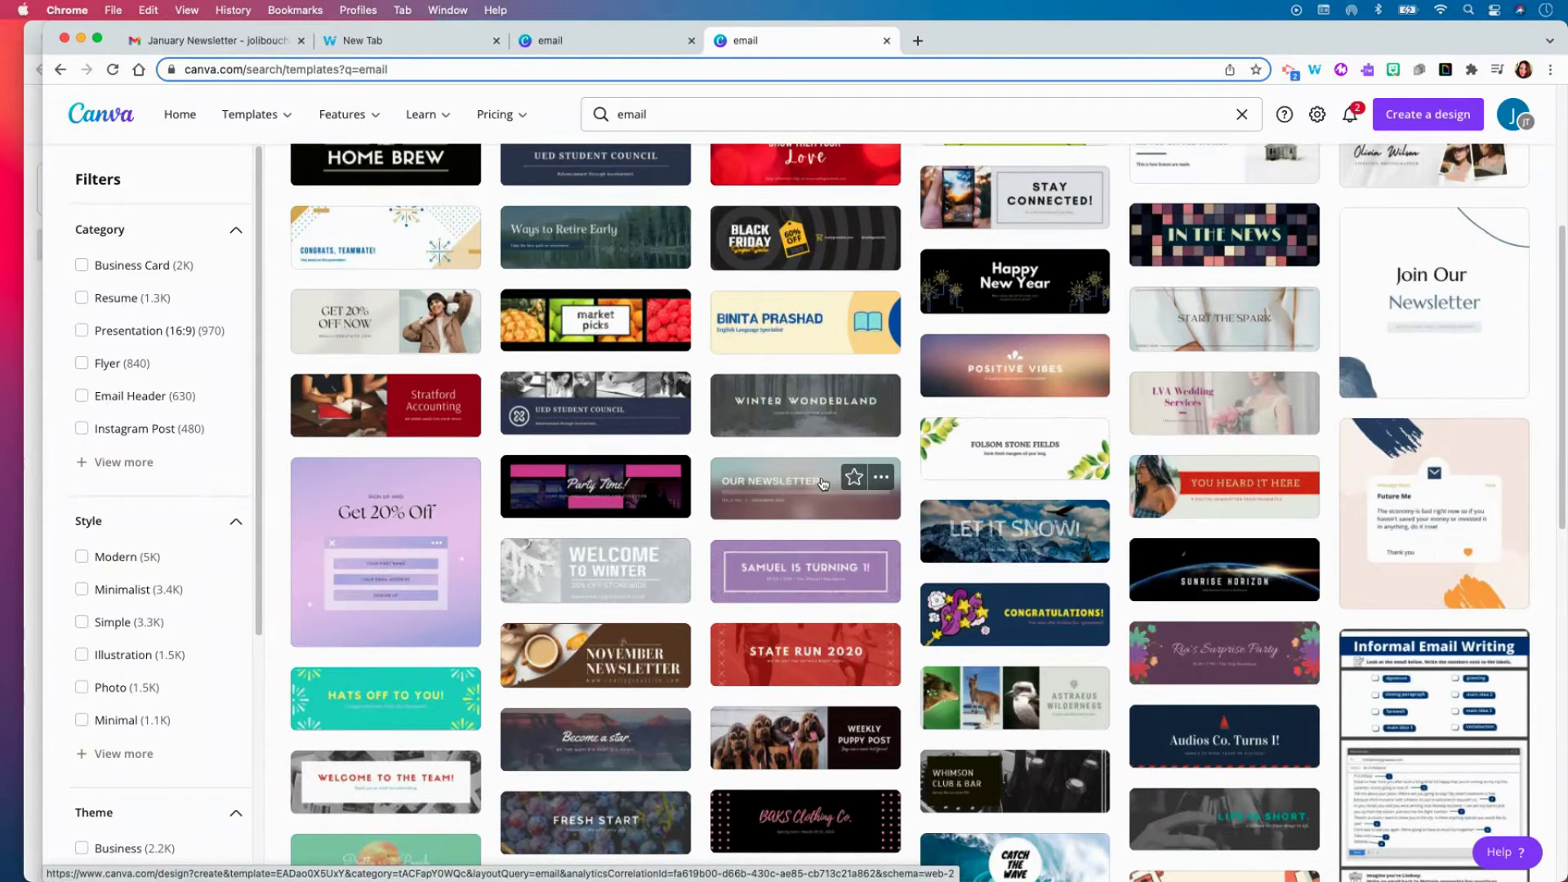
scroll(792, 467, "down", 4)
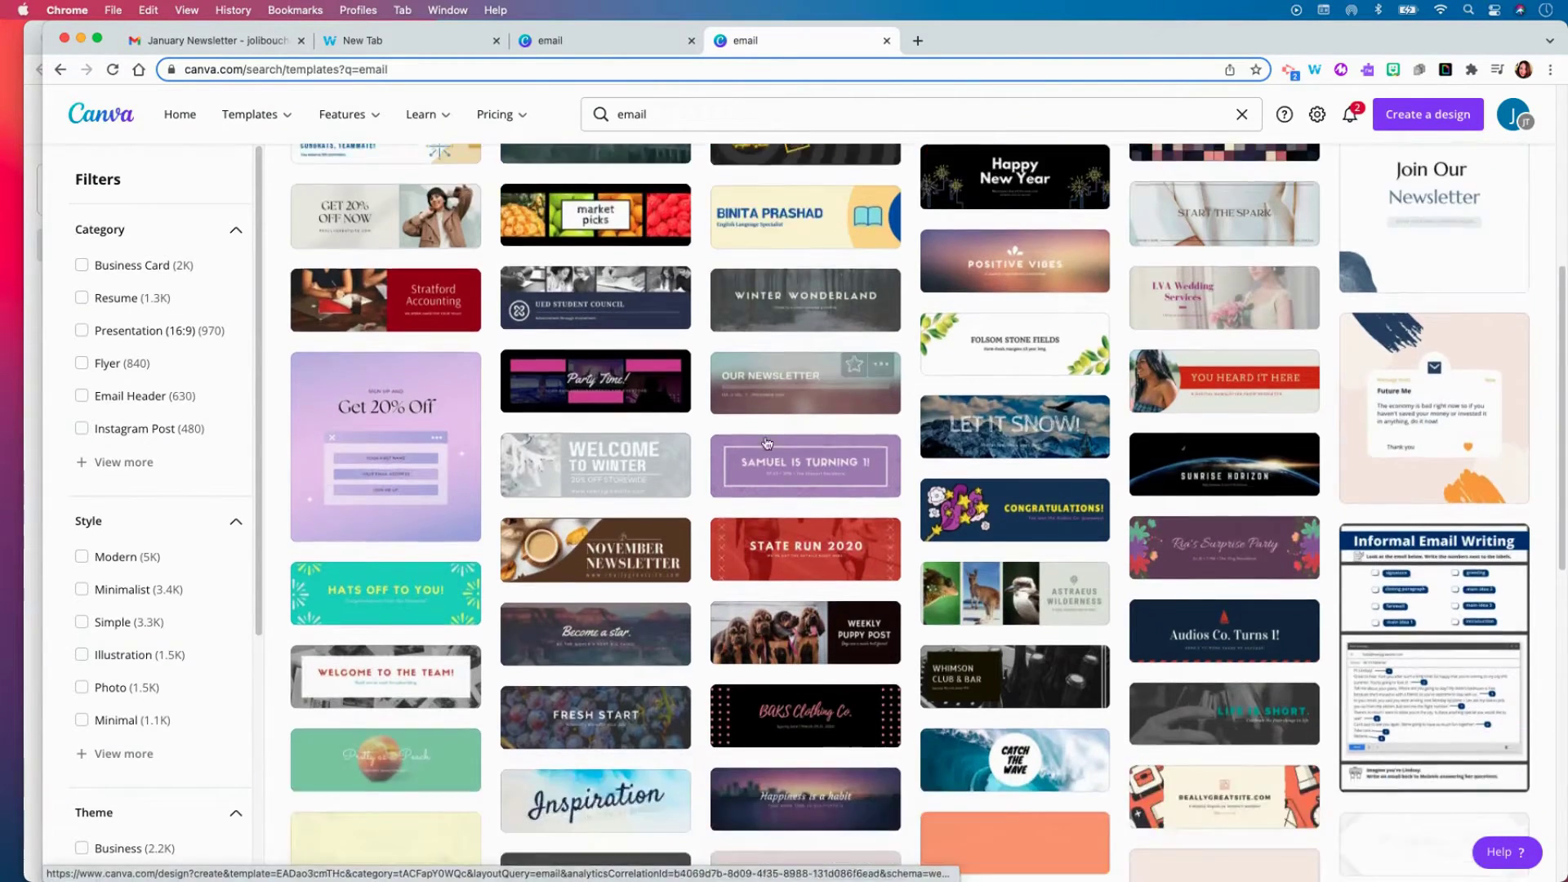
scroll(760, 445, "down", 2)
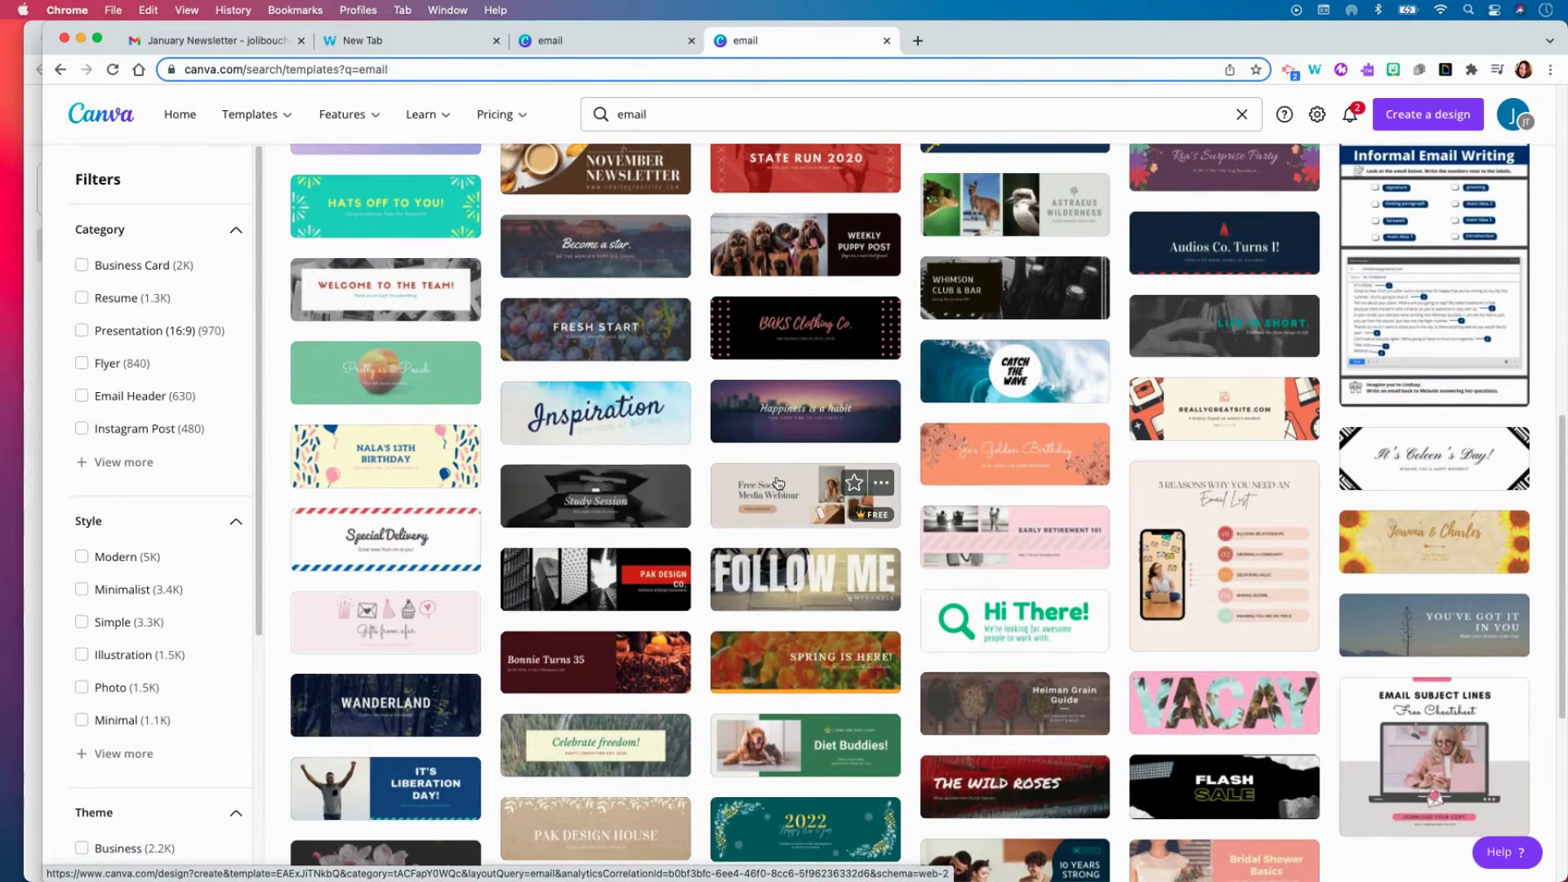
scroll(778, 483, "down", 1)
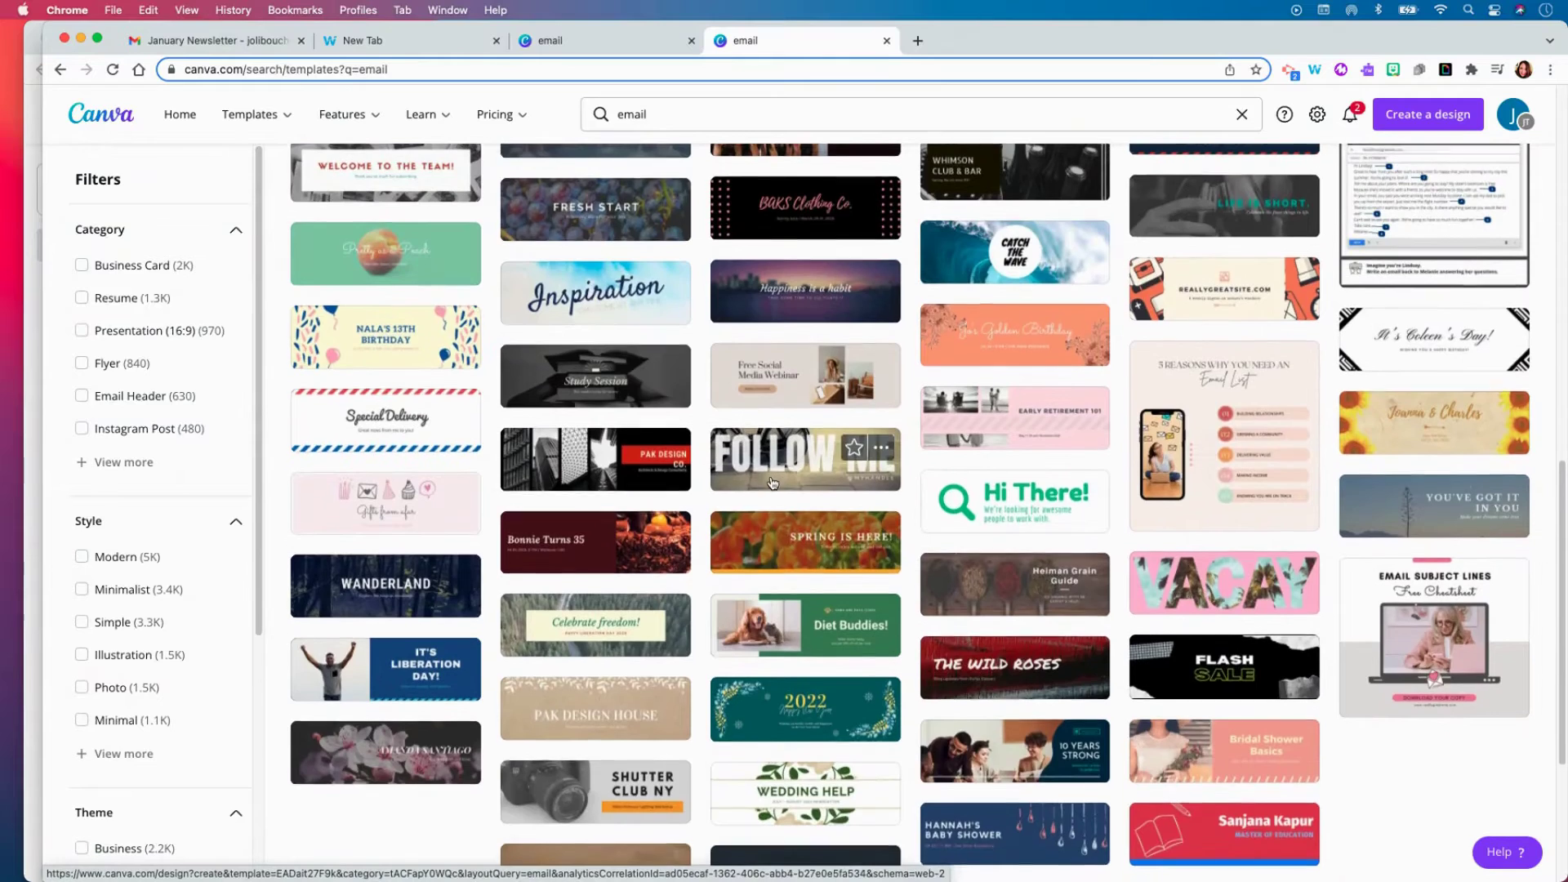
scroll(780, 484, "down", 1)
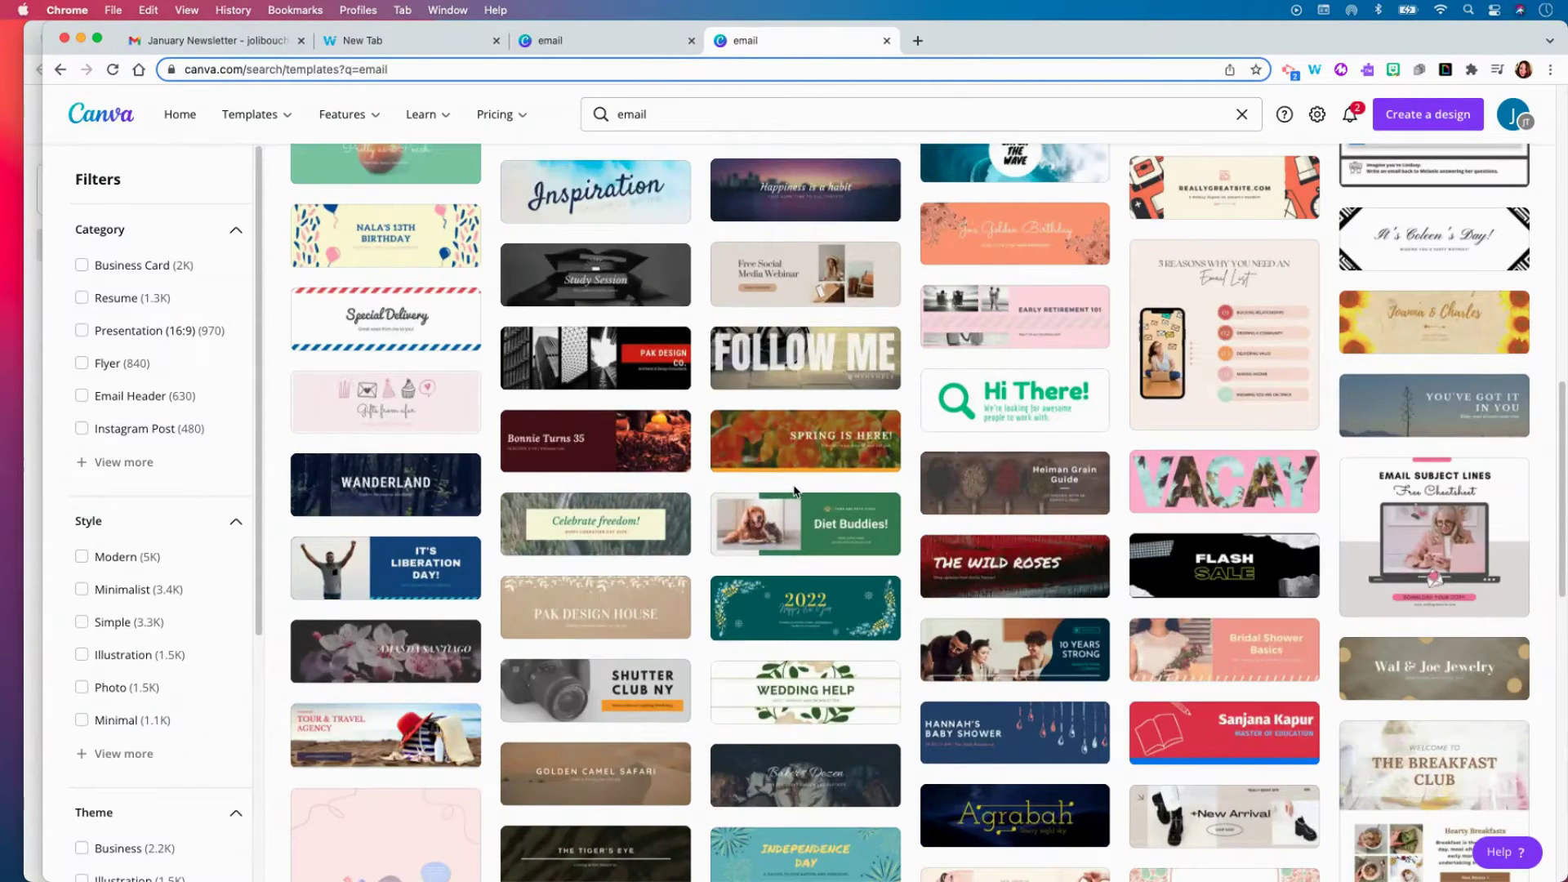
scroll(794, 491, "down", 1)
- Go back to Canva home and open the FlippedTechCoaching Email Header from All your designs
mouse_move(322, 129)
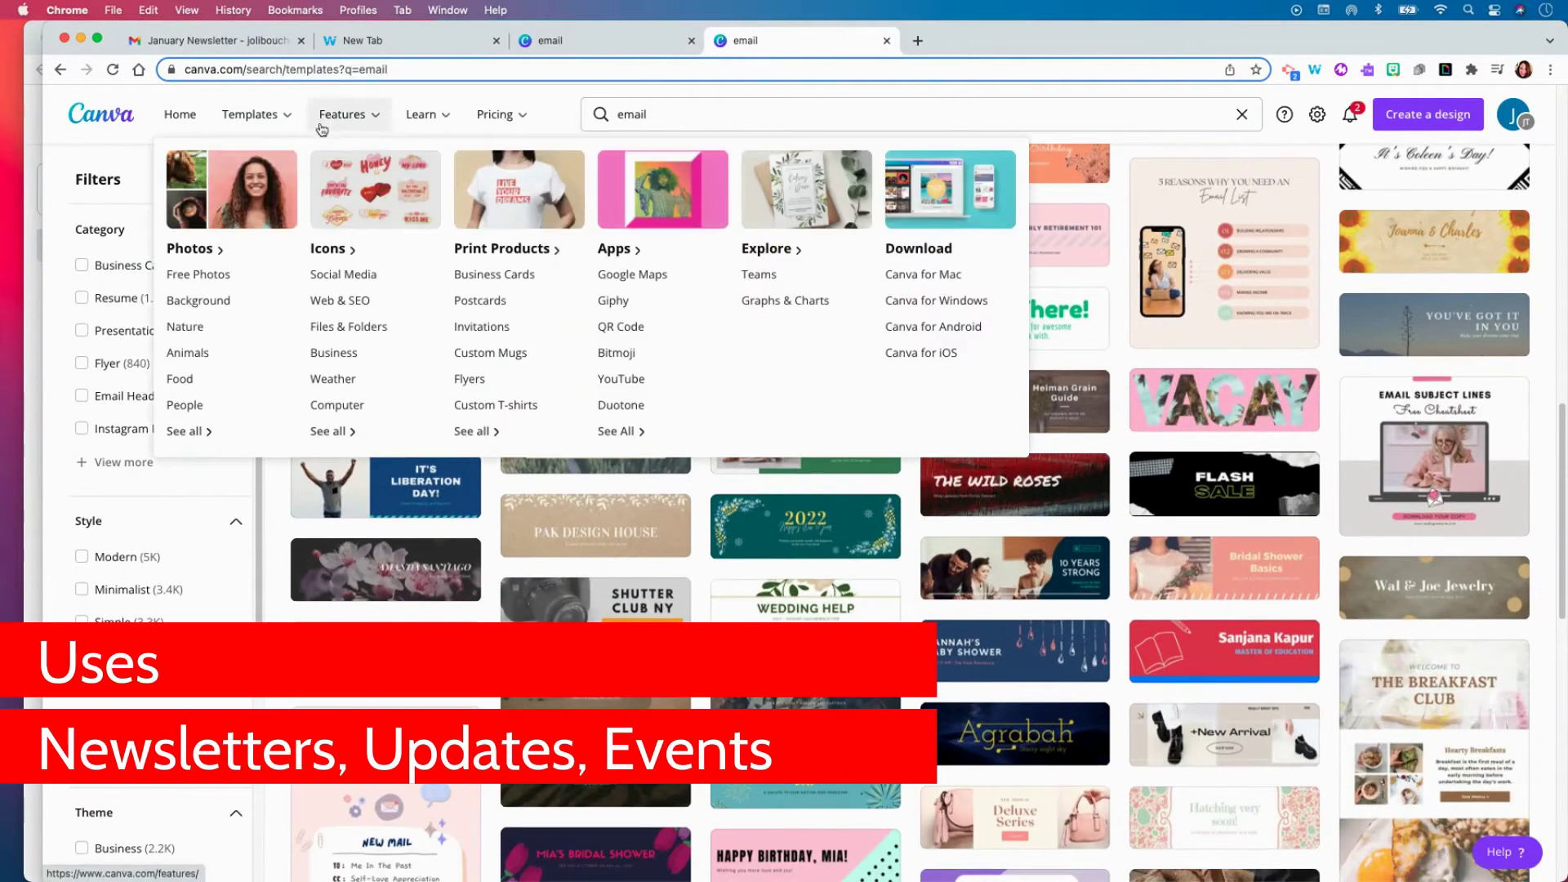
left_click(193, 121)
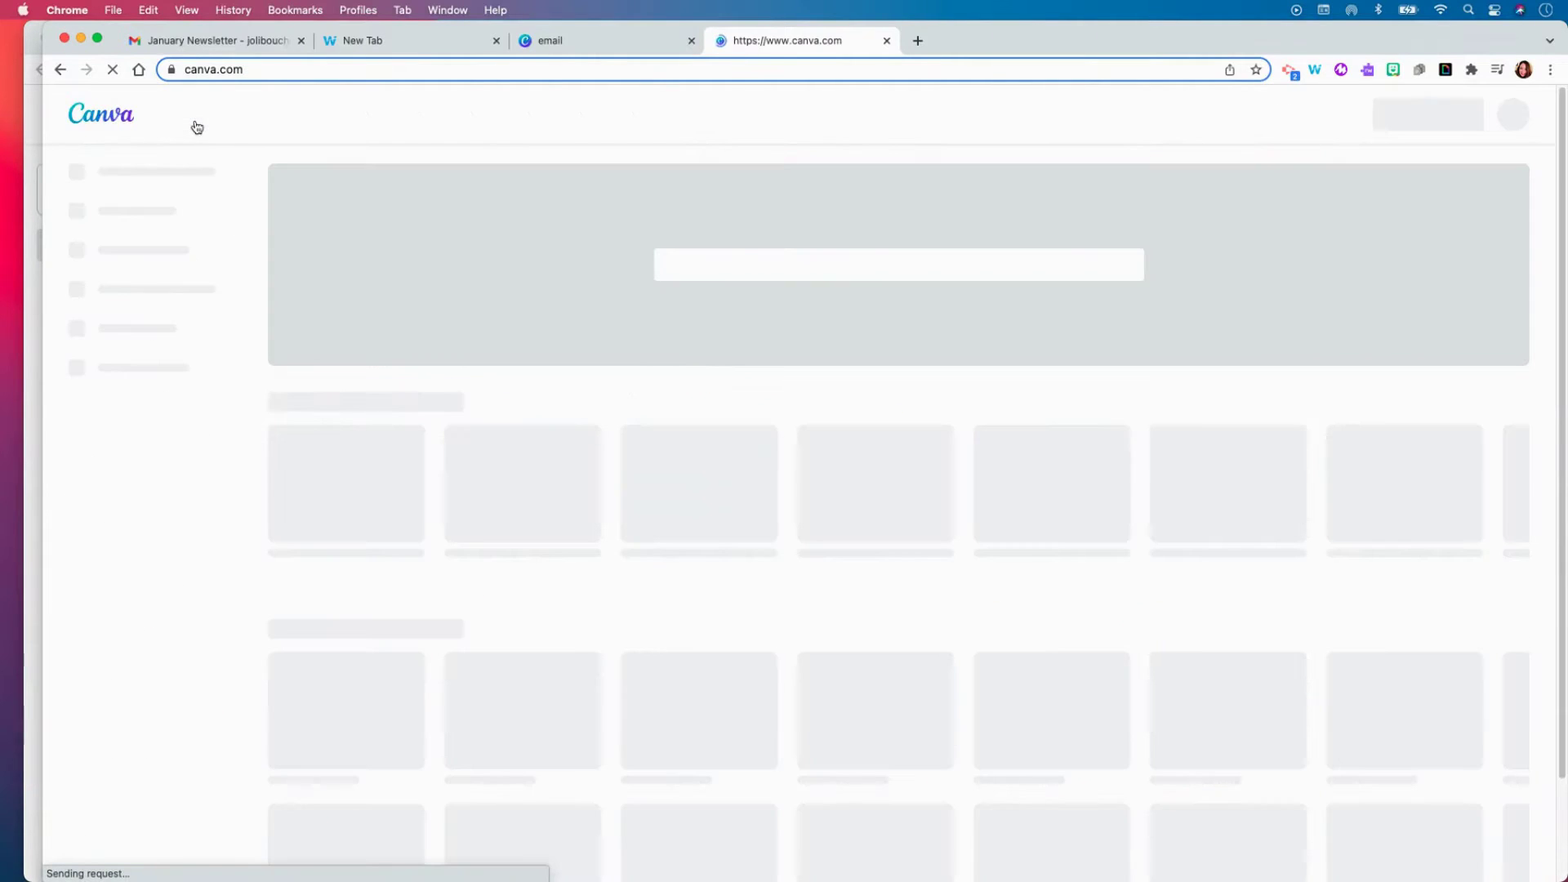
left_click(196, 286)
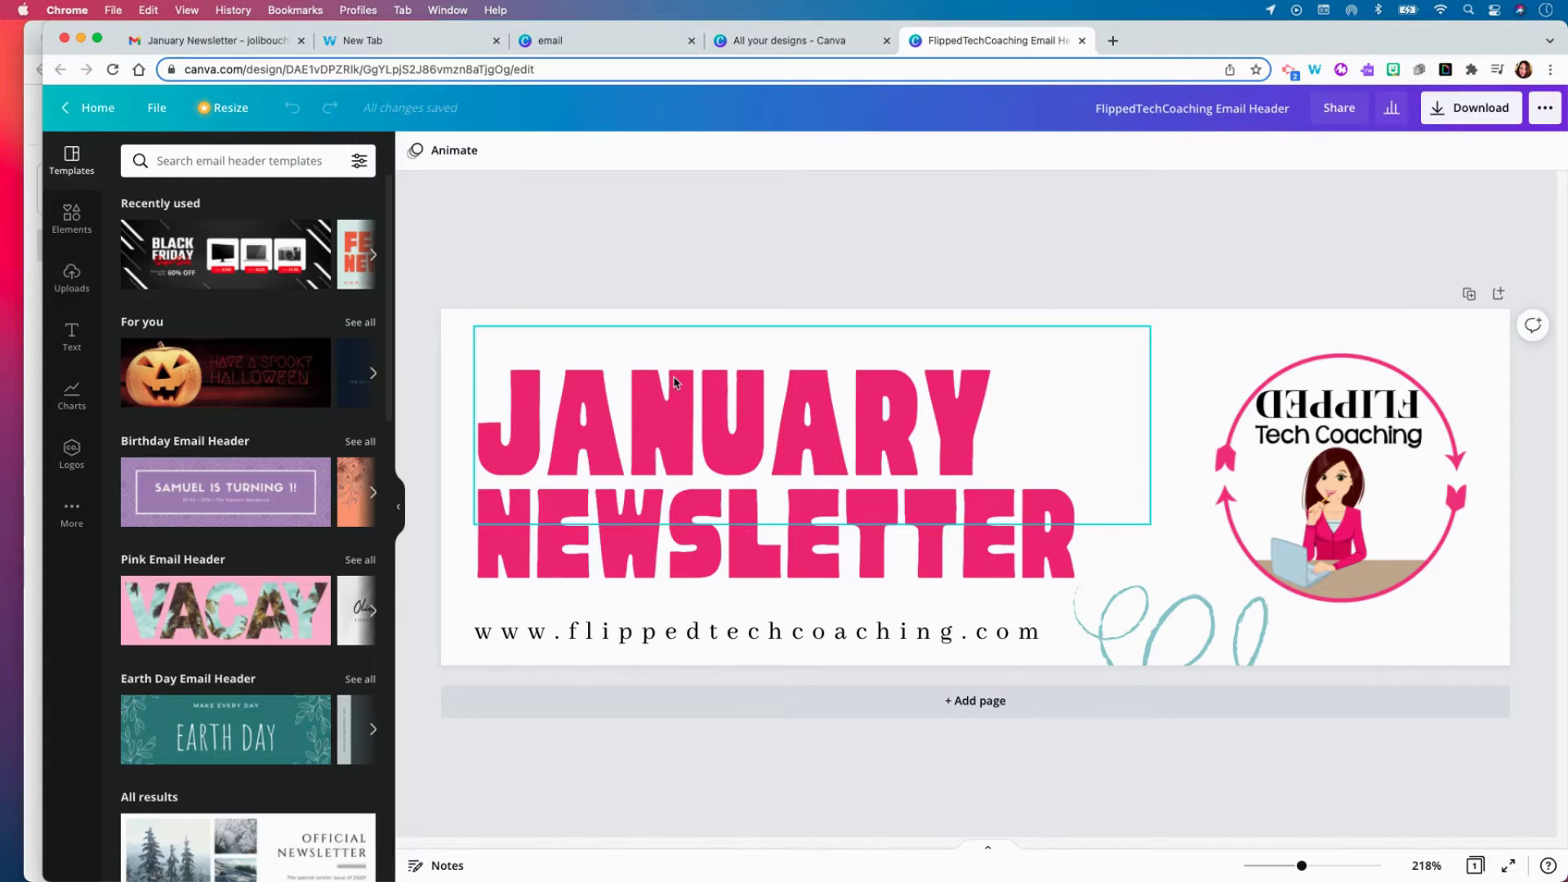
- Select the JANUARY NEWSLETTER title and check its pink colour and Cubao Narrow font
left_click(813, 419)
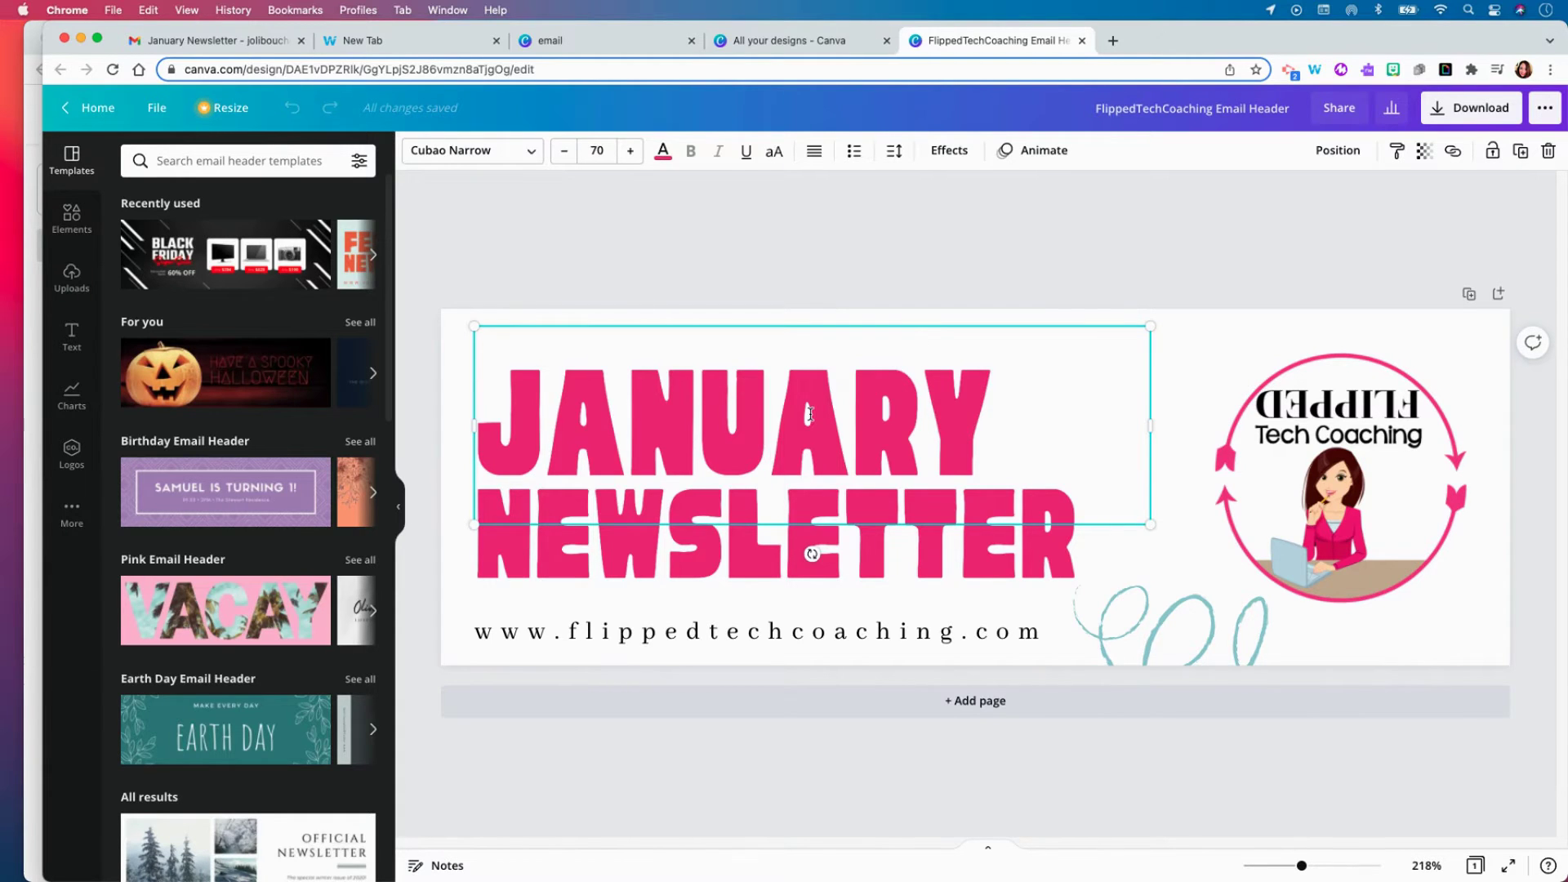
left_click_drag(475, 412, 1106, 494)
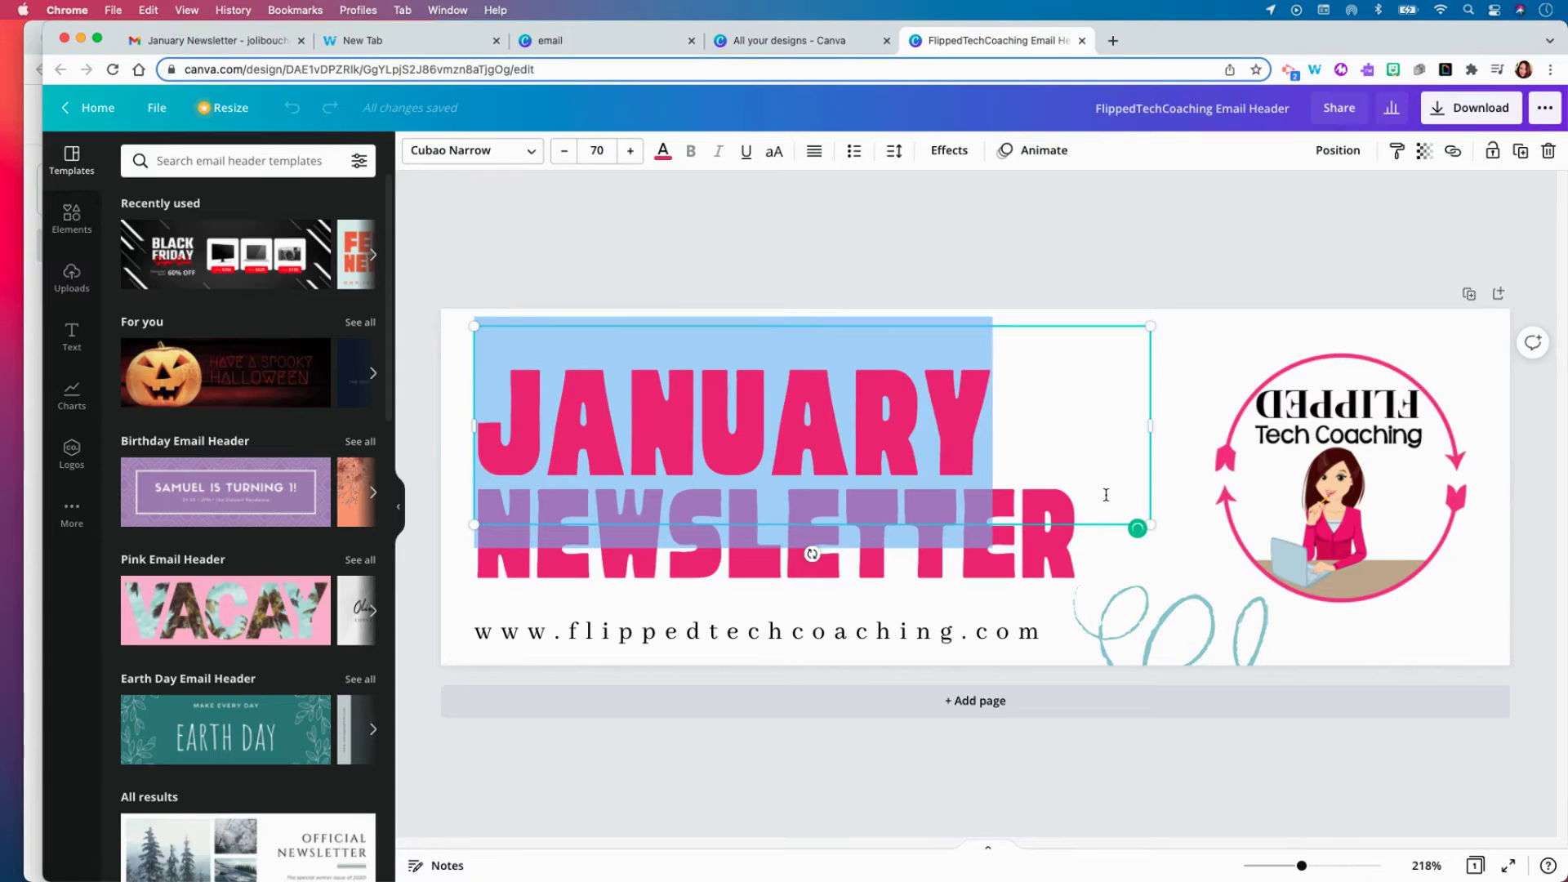
left_click(1283, 514)
left_click(1086, 490)
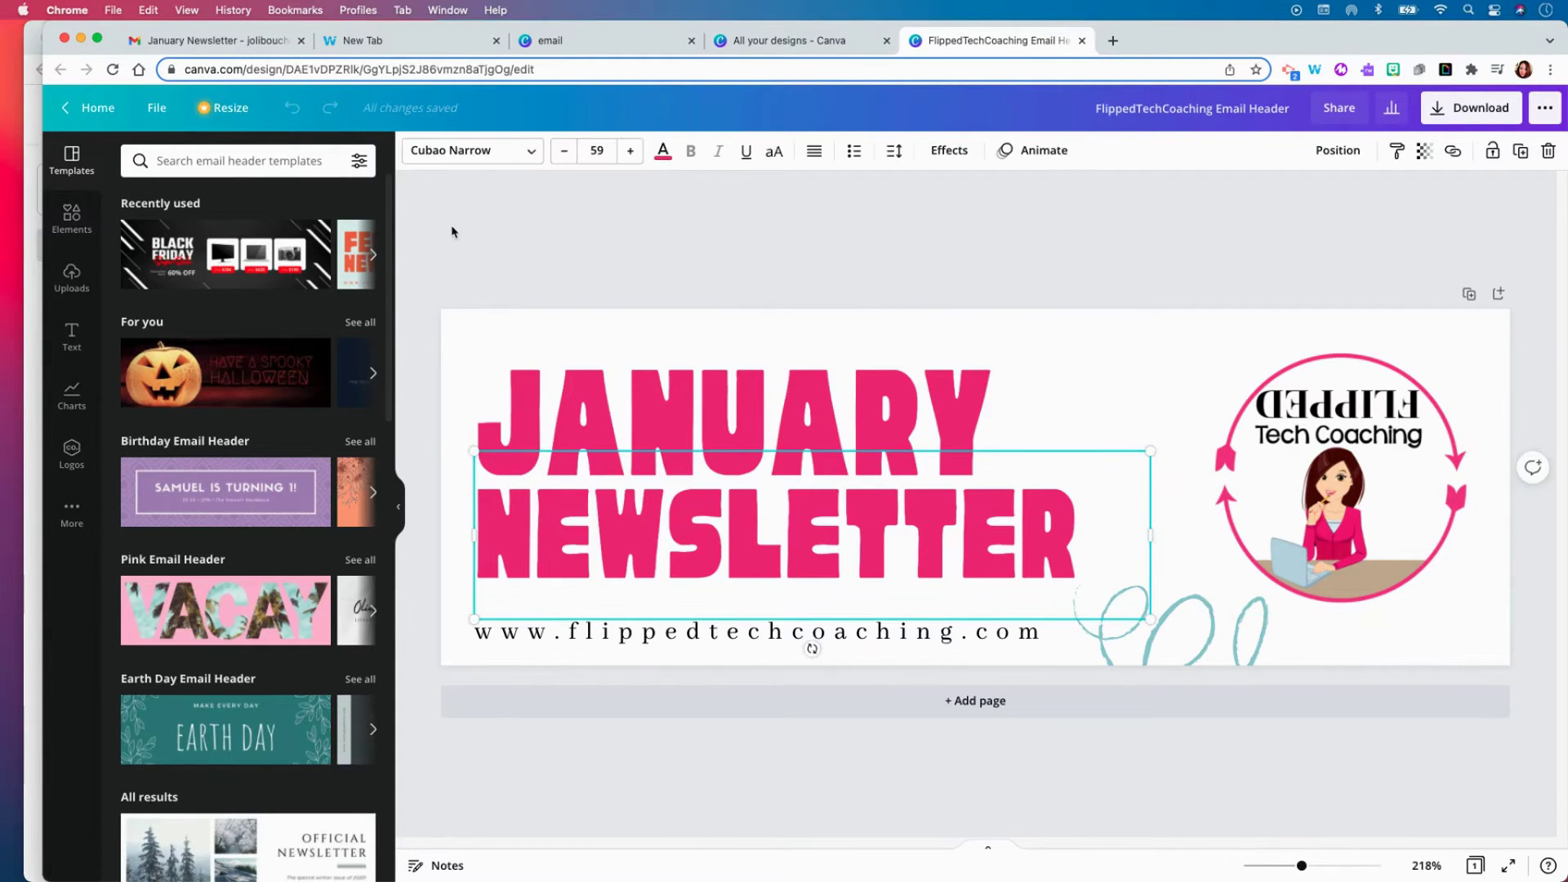
left_click(660, 154)
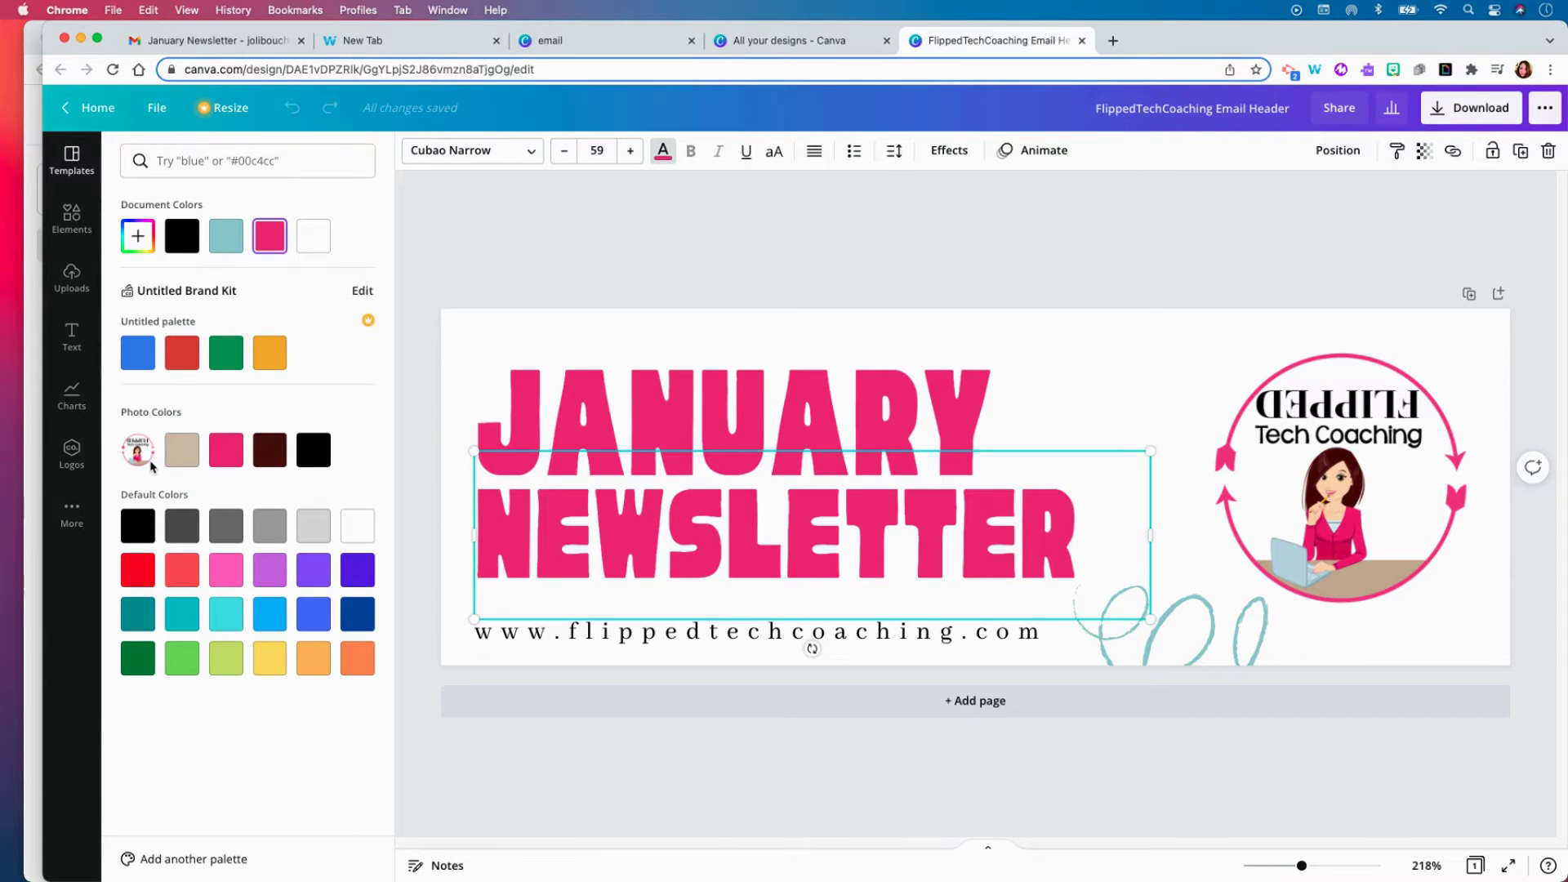
left_click(520, 467)
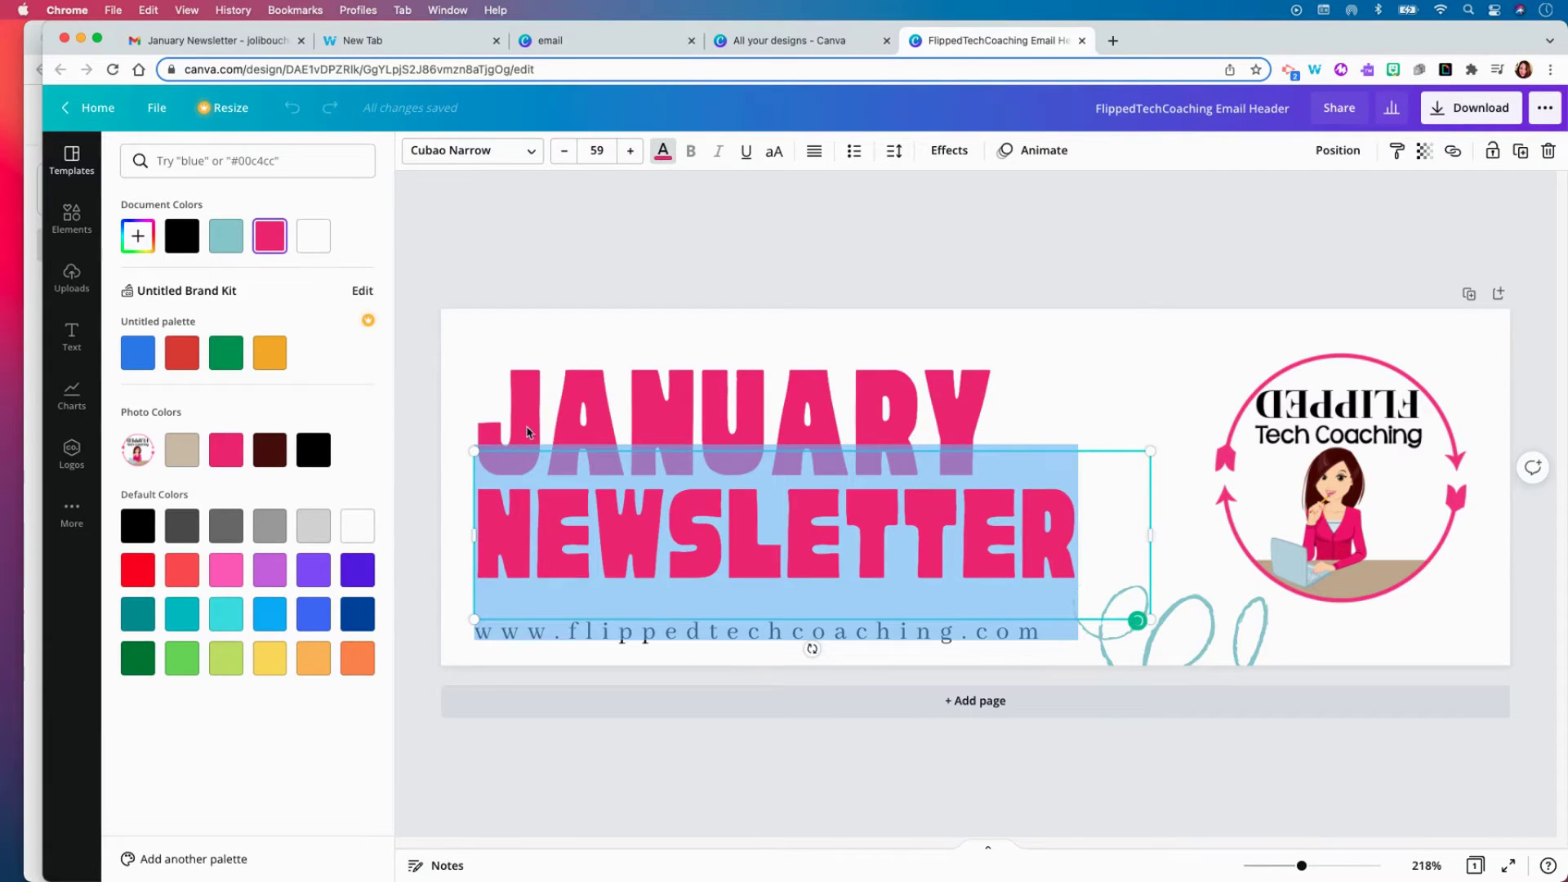
left_click(490, 153)
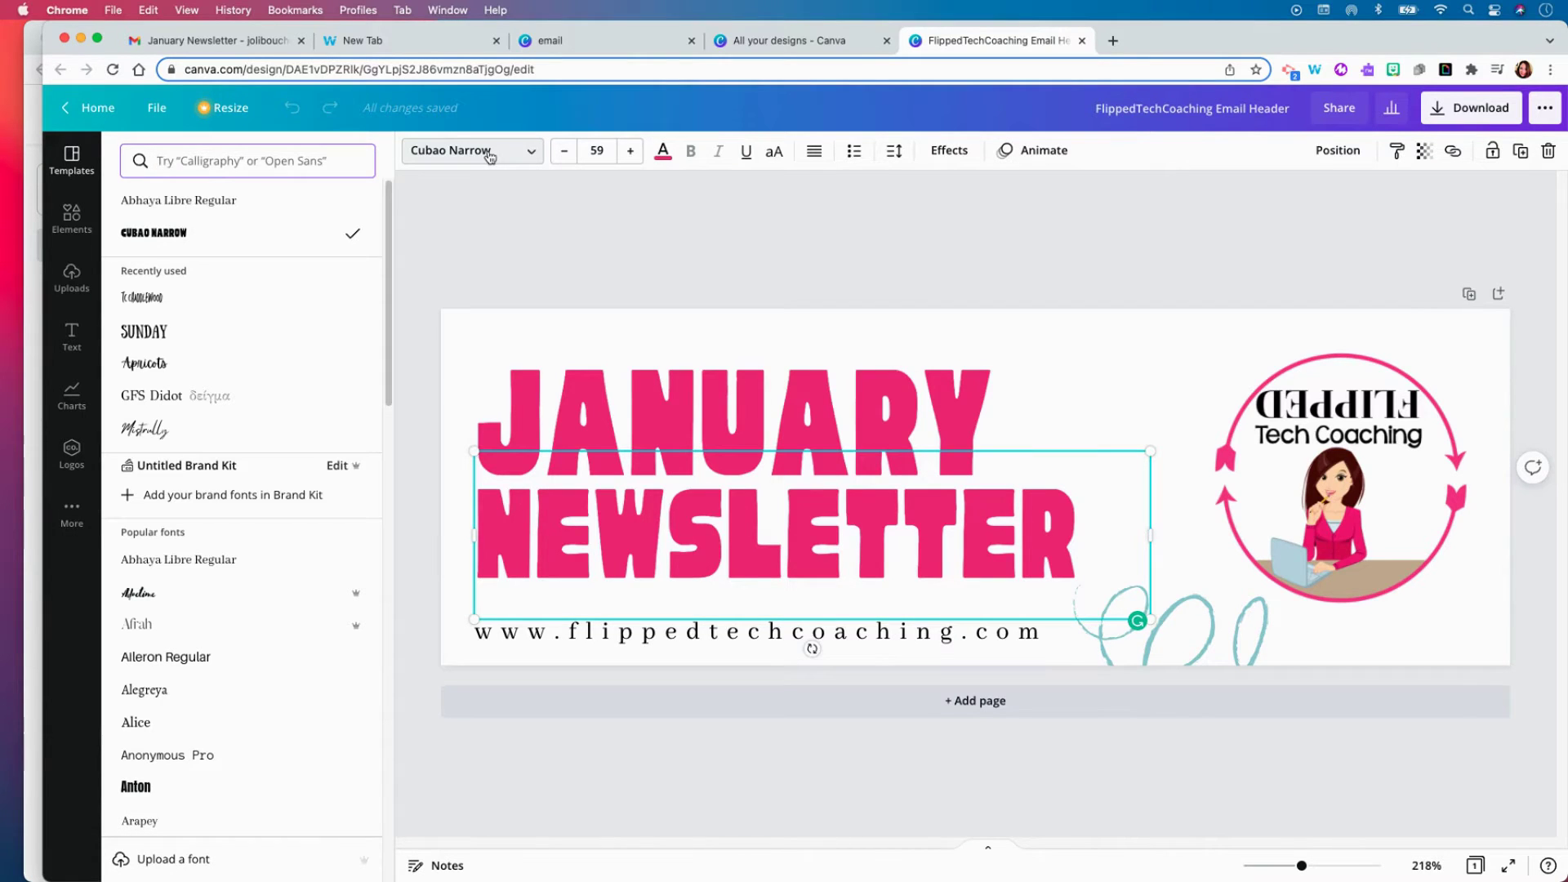
- Search the Elements library for 'email' graphics
left_click(59, 224)
left_click(59, 224)
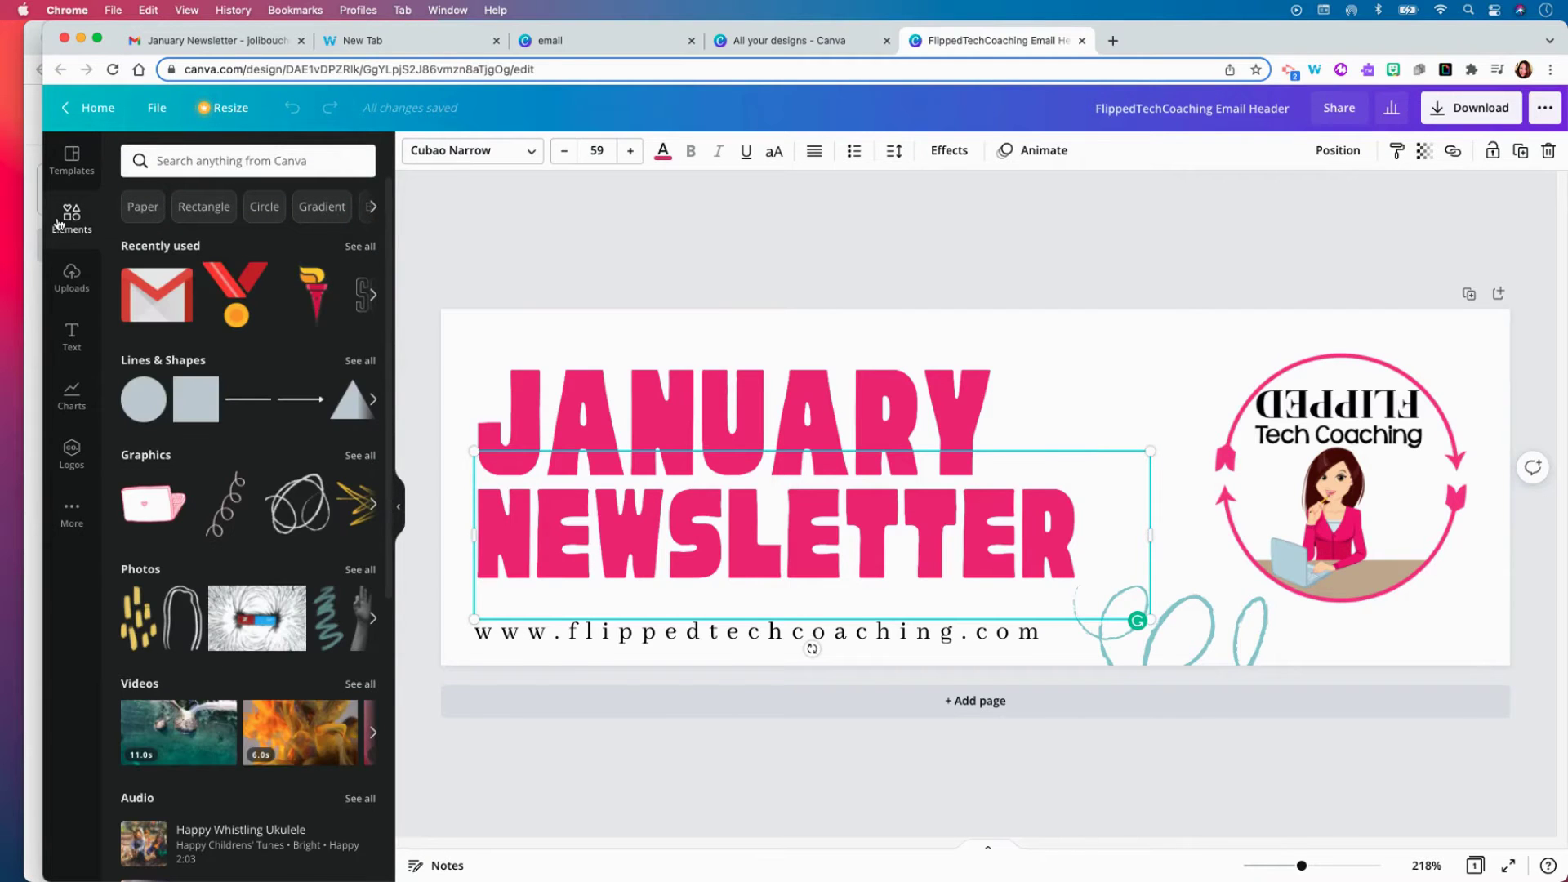
left_click(190, 161)
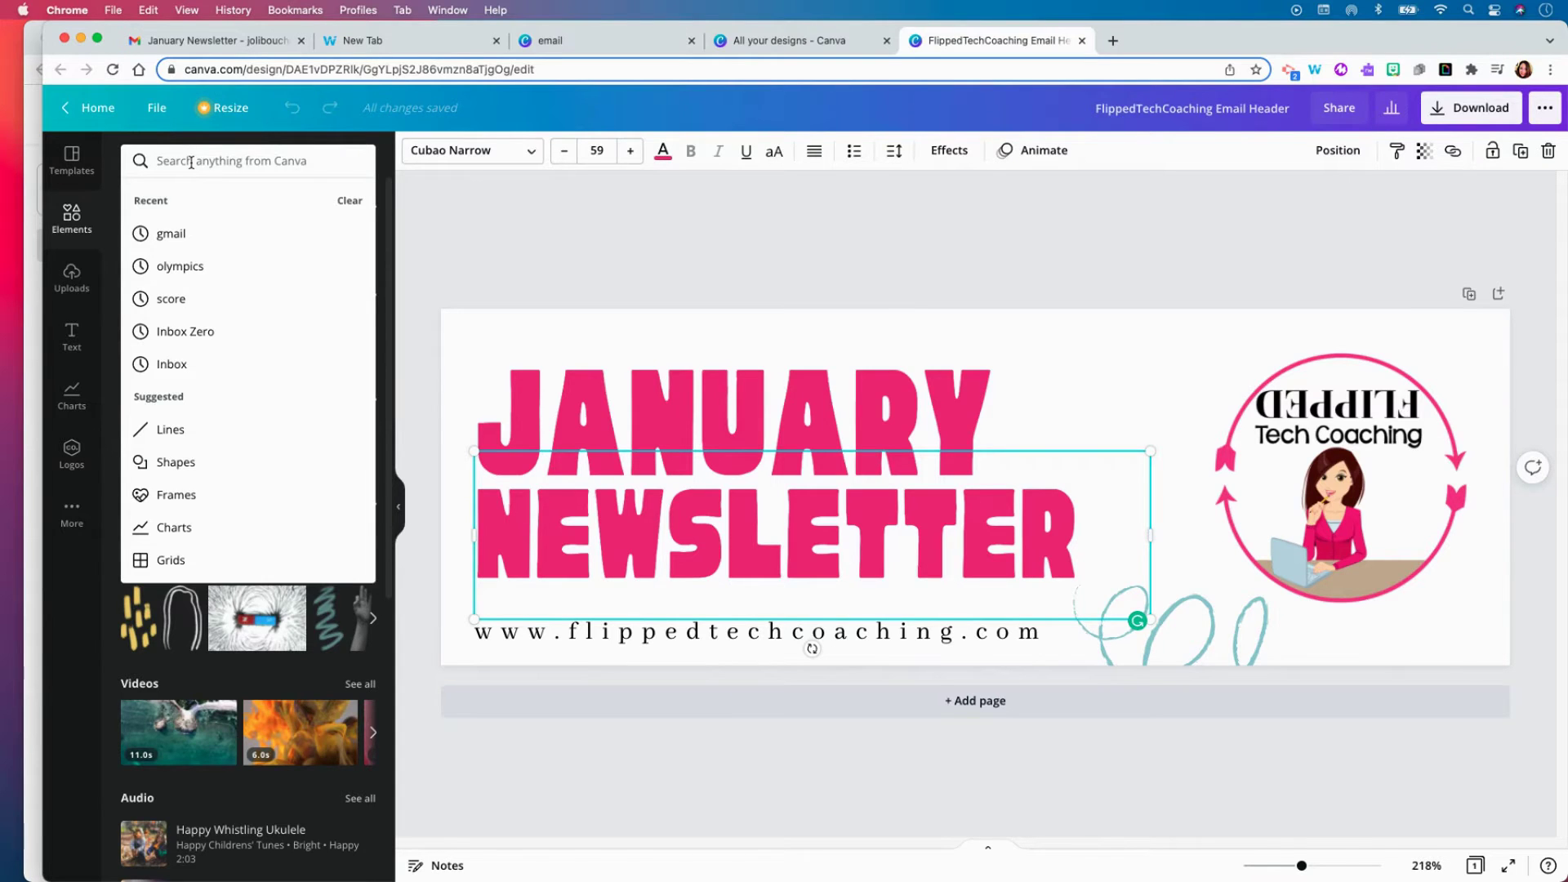
type("email")
key("Return")
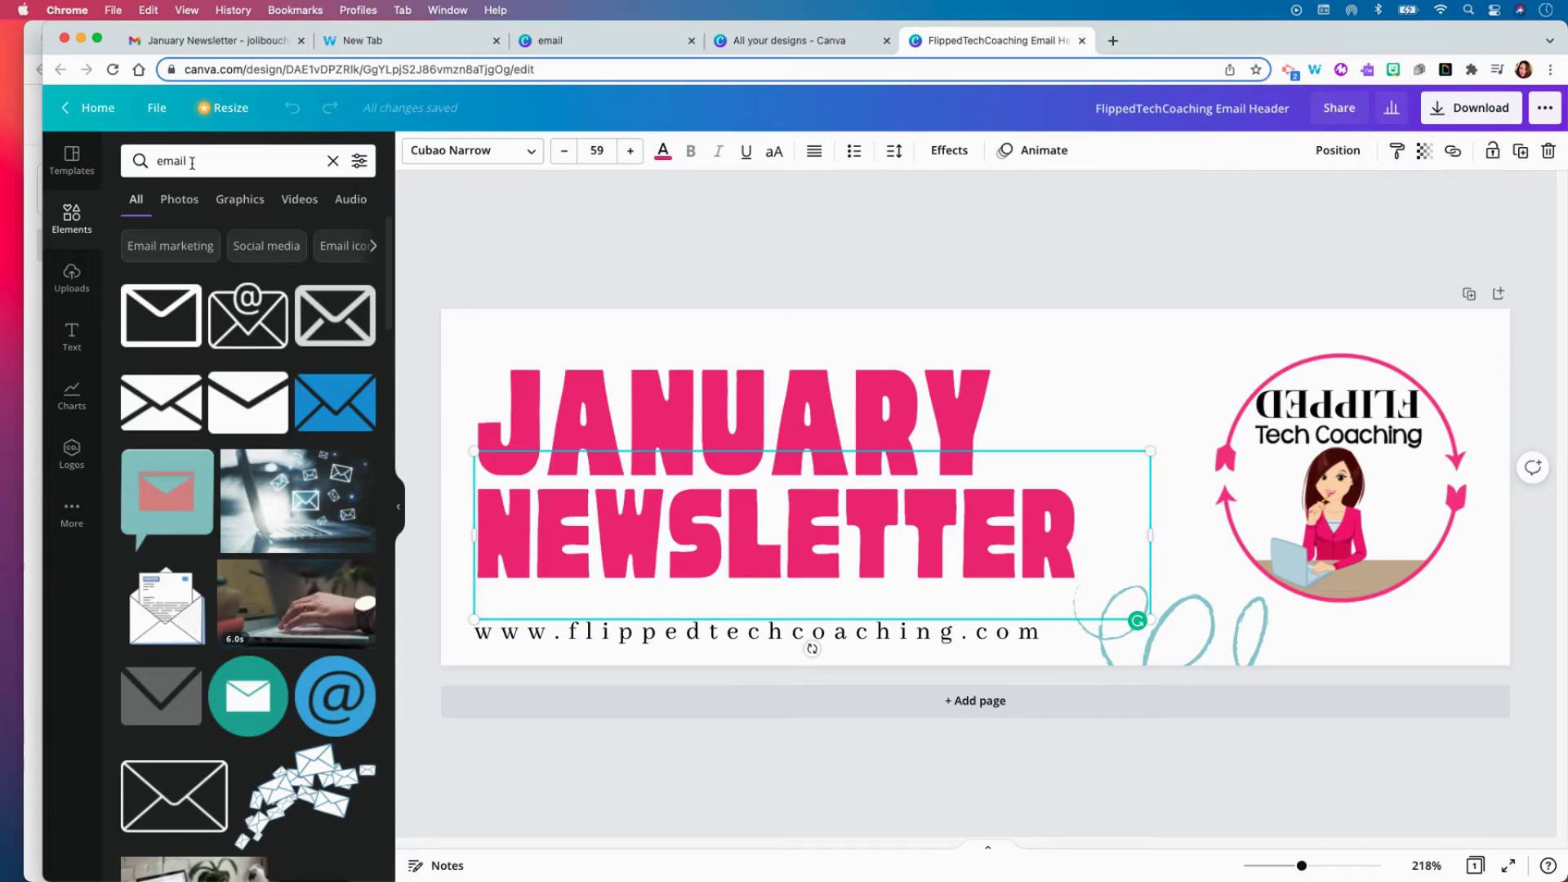
- Place the yellow envelope graphic beside the title and bring up the download options
left_click(248, 402)
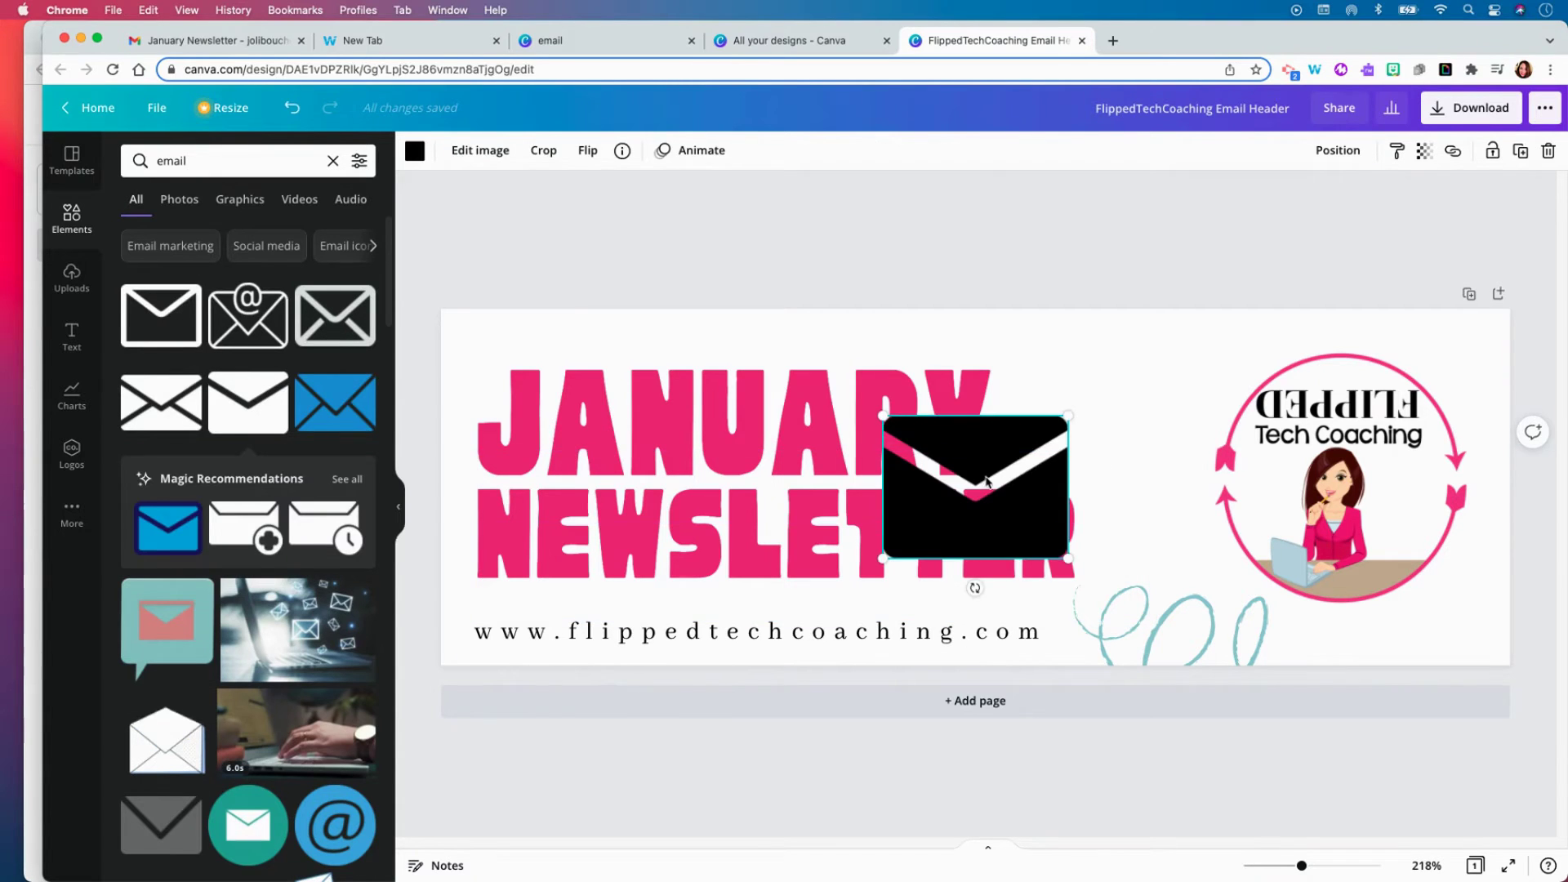
left_click_drag(985, 482, 1161, 383)
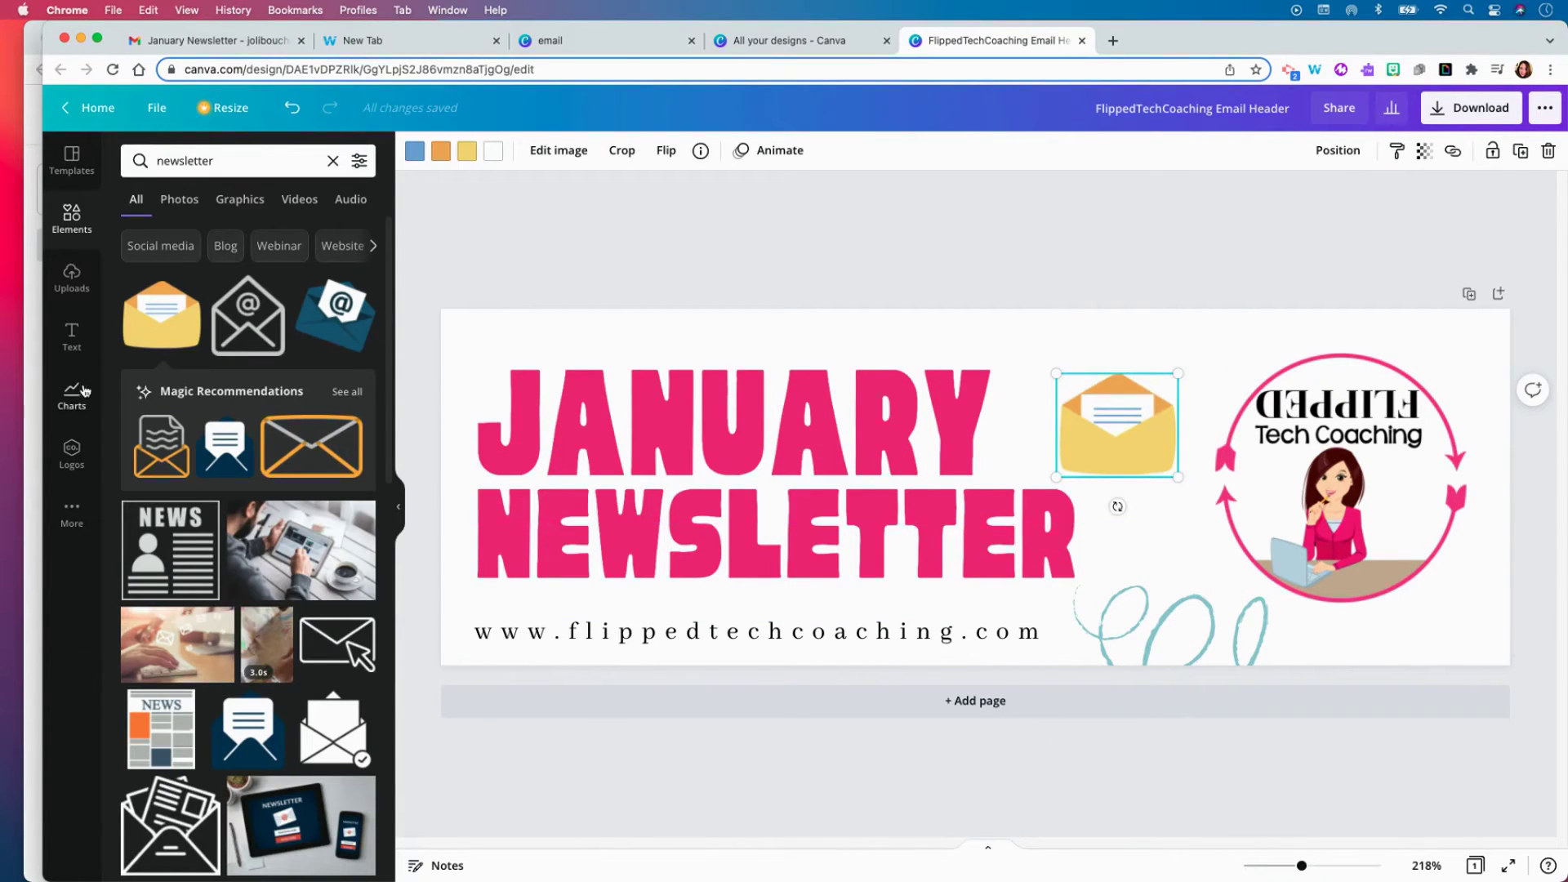
left_click(522, 263)
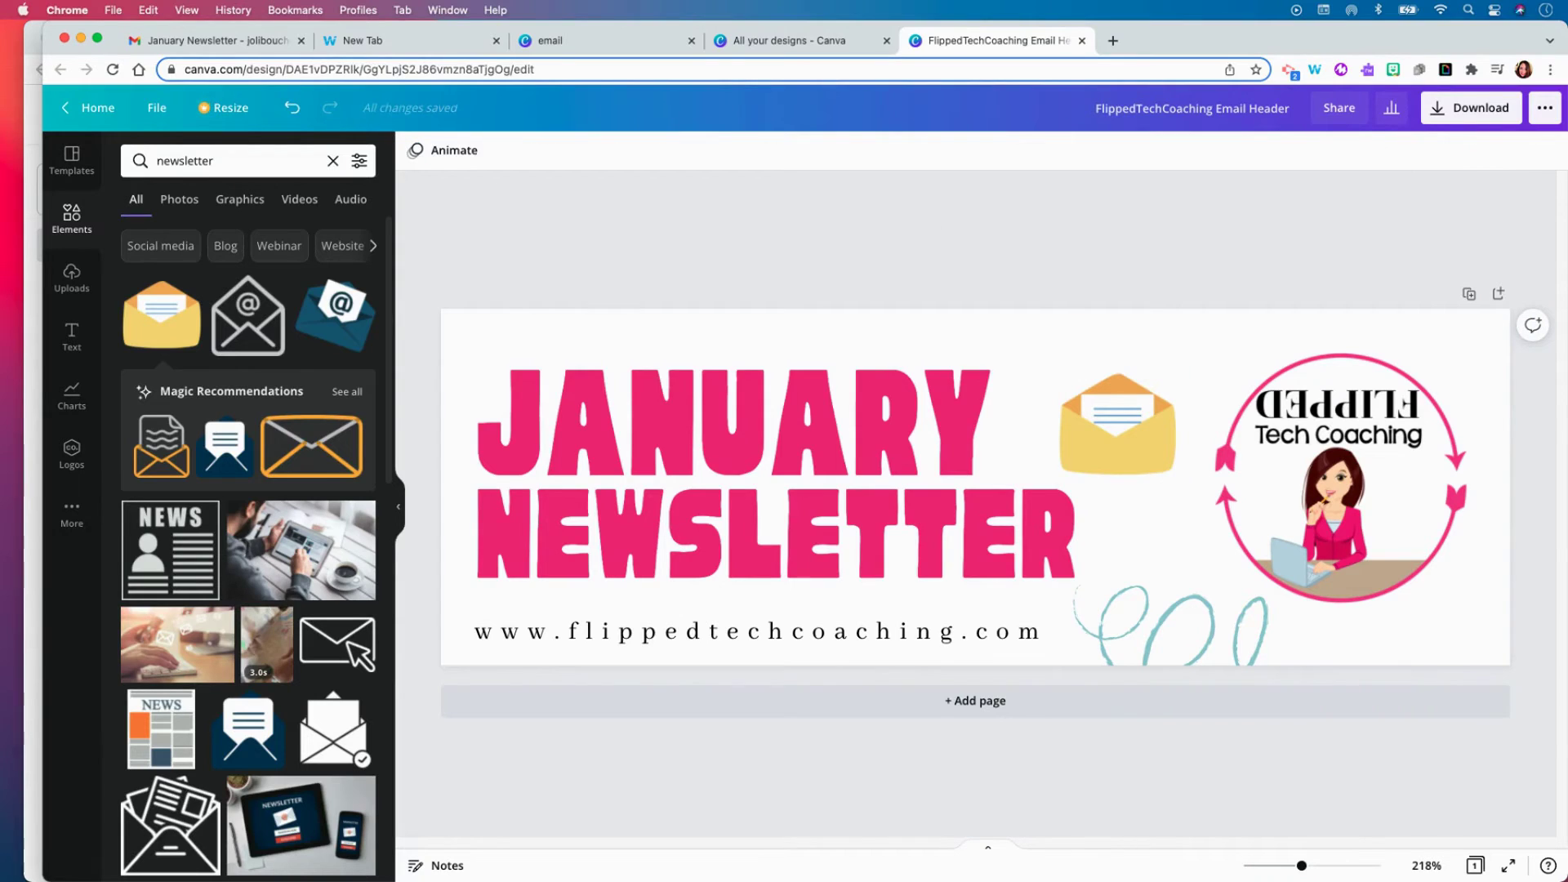
left_click(1437, 113)
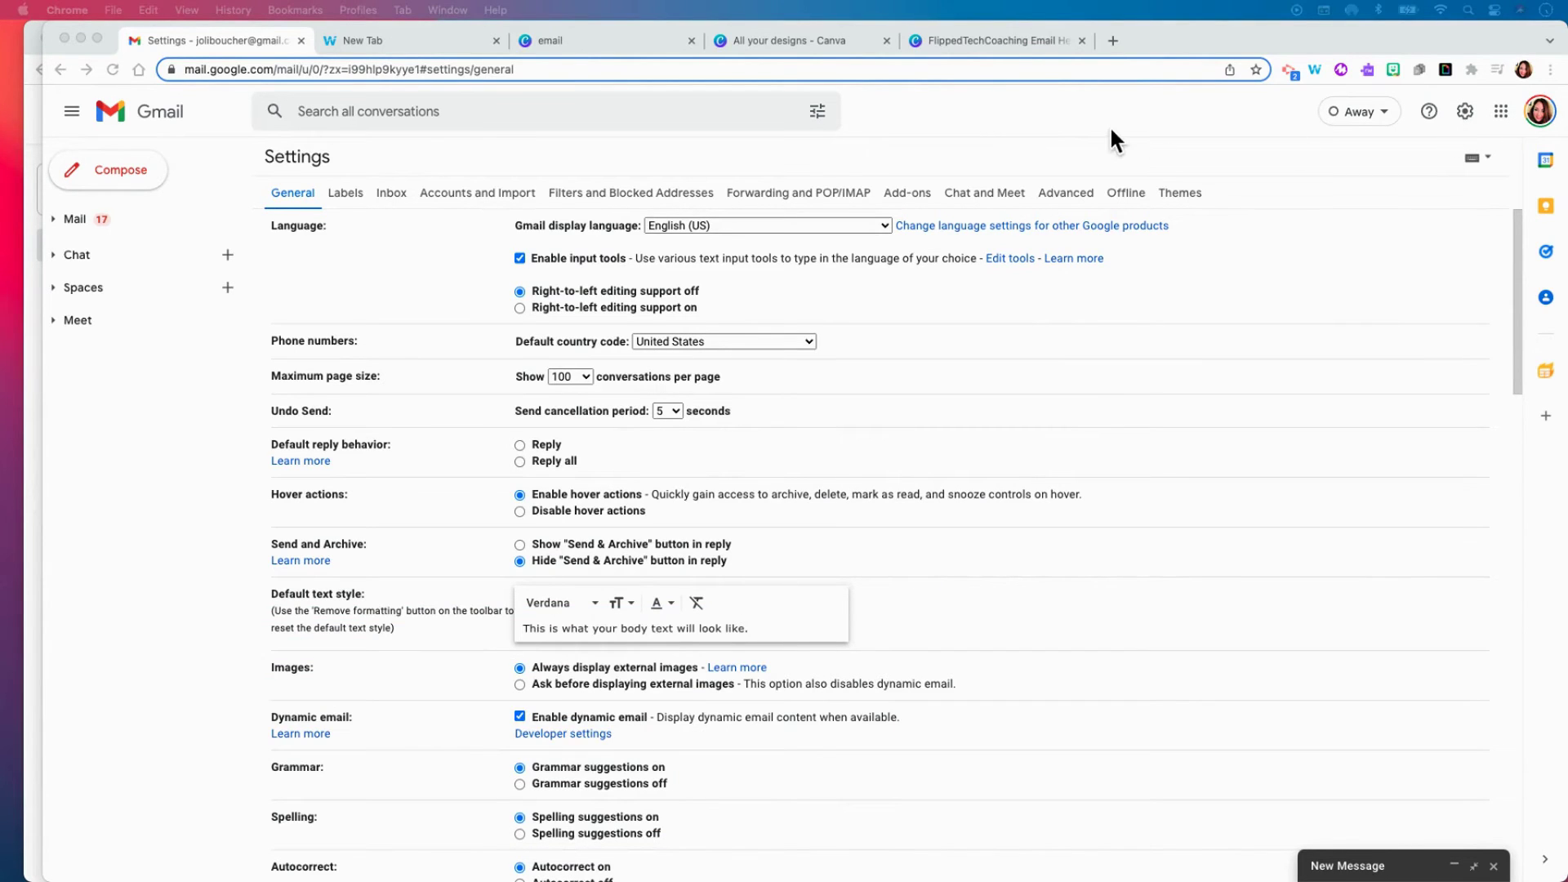
- Switch to Gmail's Advanced settings, where Templates can be enabled
left_click(1061, 194)
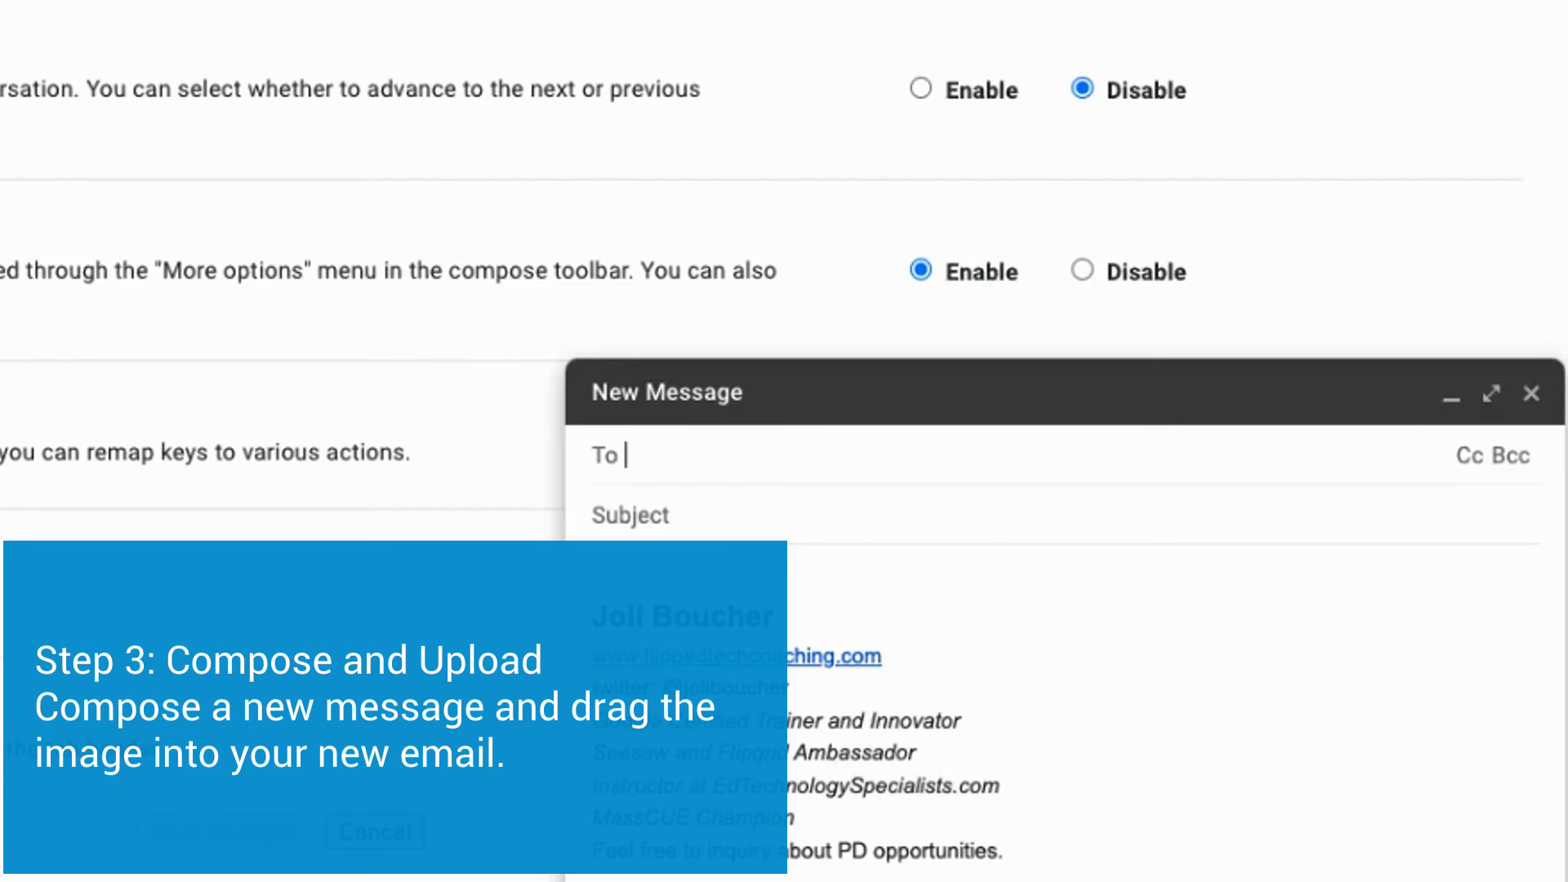
- Drop the JANUARY NEWSLETTER header PNG into the draft and paste the News, Resources and Events headings below it
left_click_drag(1021, 878, 939, 653)
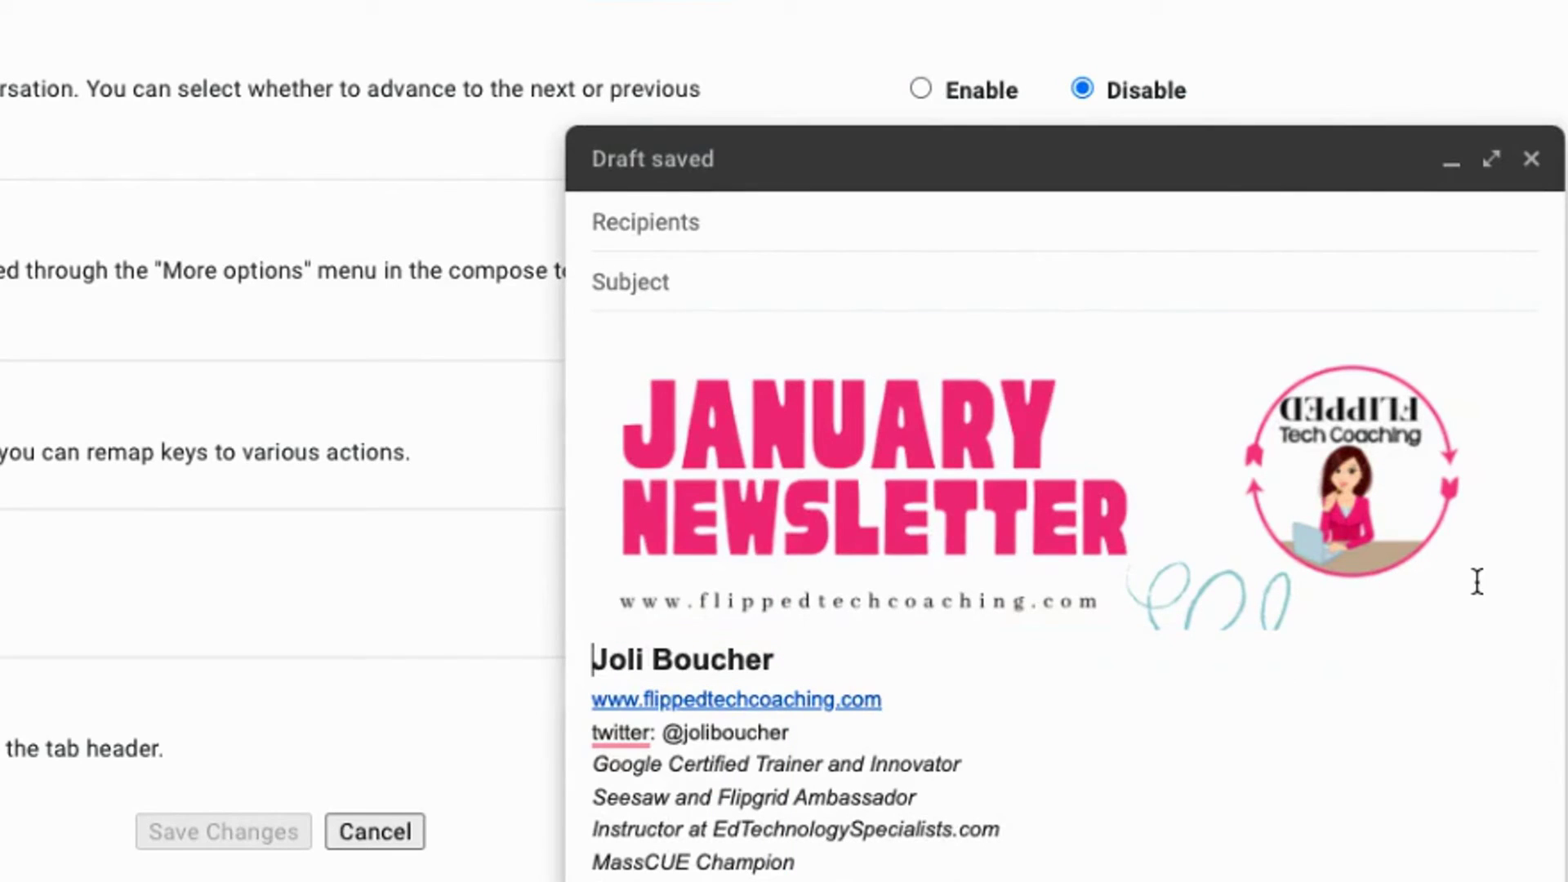
key("Return")
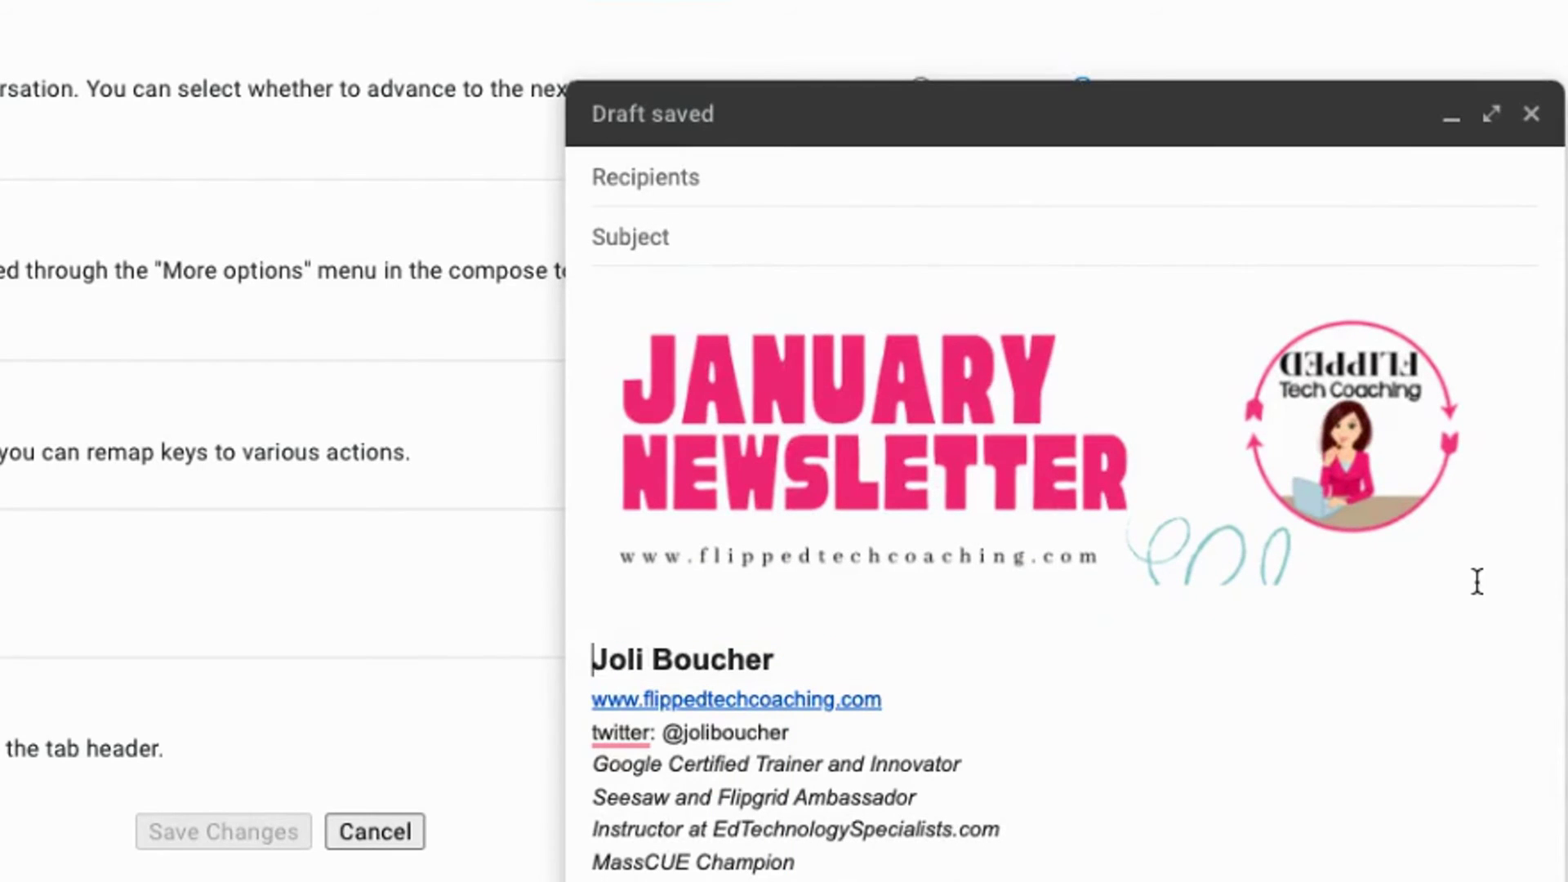
type("News  Resources  Events")
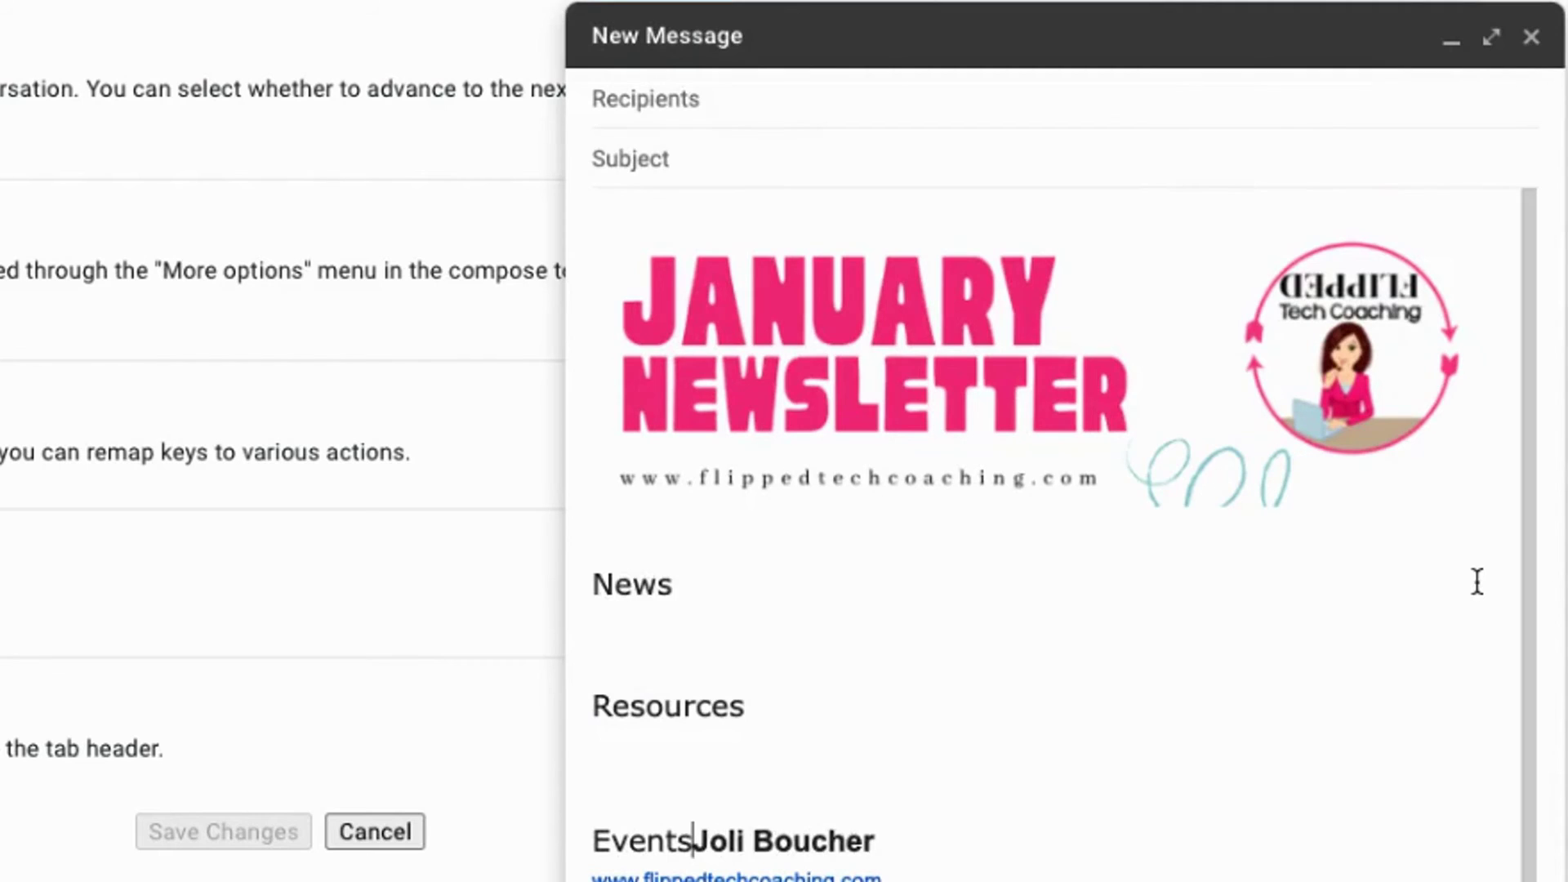
key("Return")
key("Return")
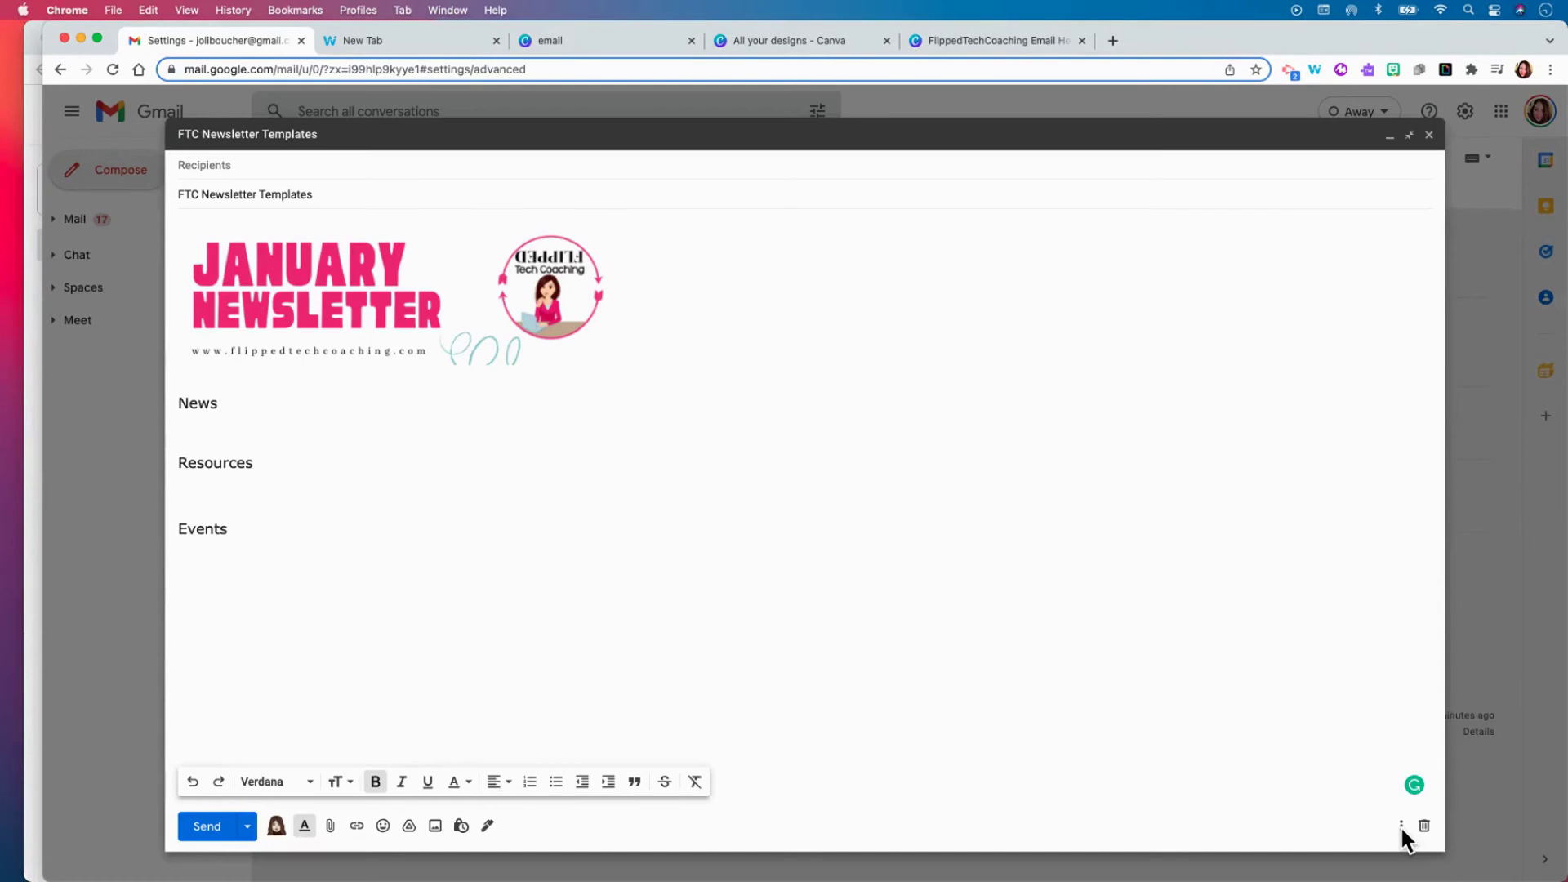
- Under More options > Templates, save this draft as the new template 'FTC Newsletter Templates'
left_click(1401, 826)
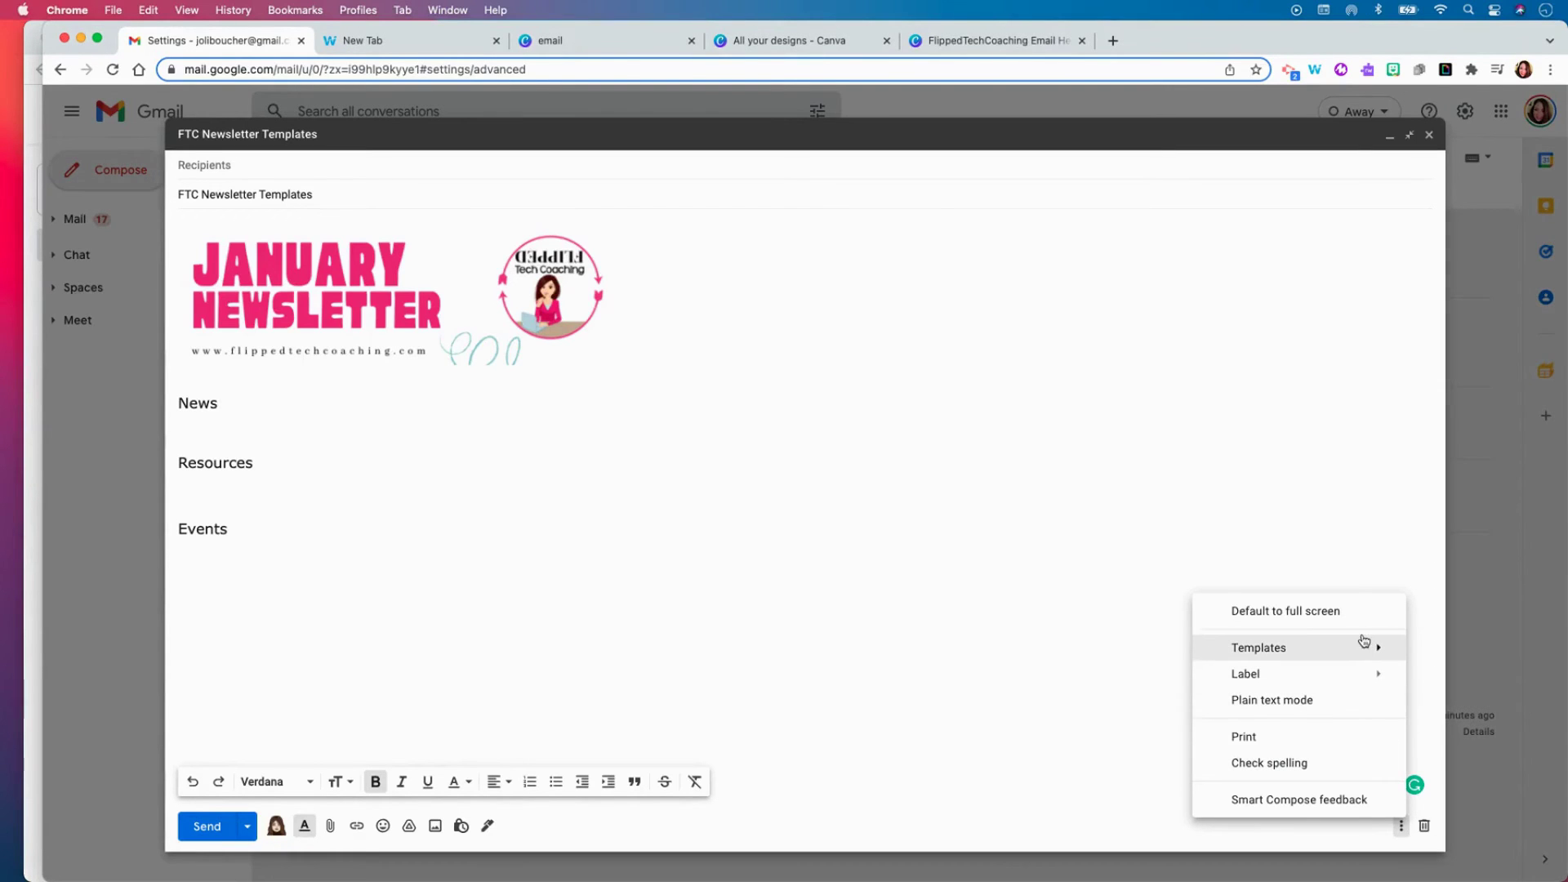
mouse_move(1362, 649)
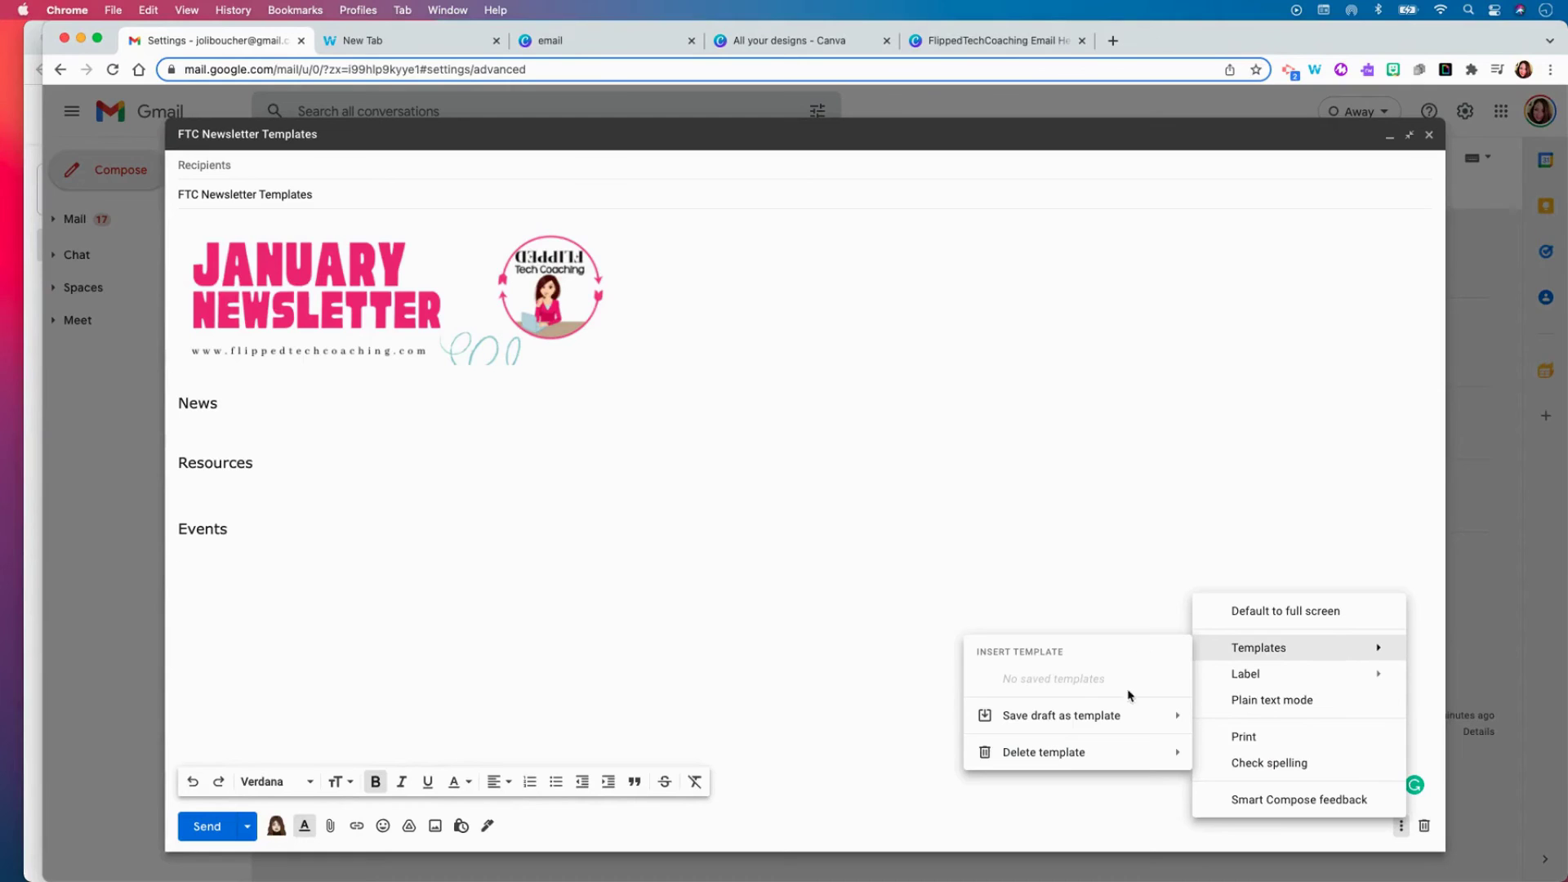
mouse_move(1122, 717)
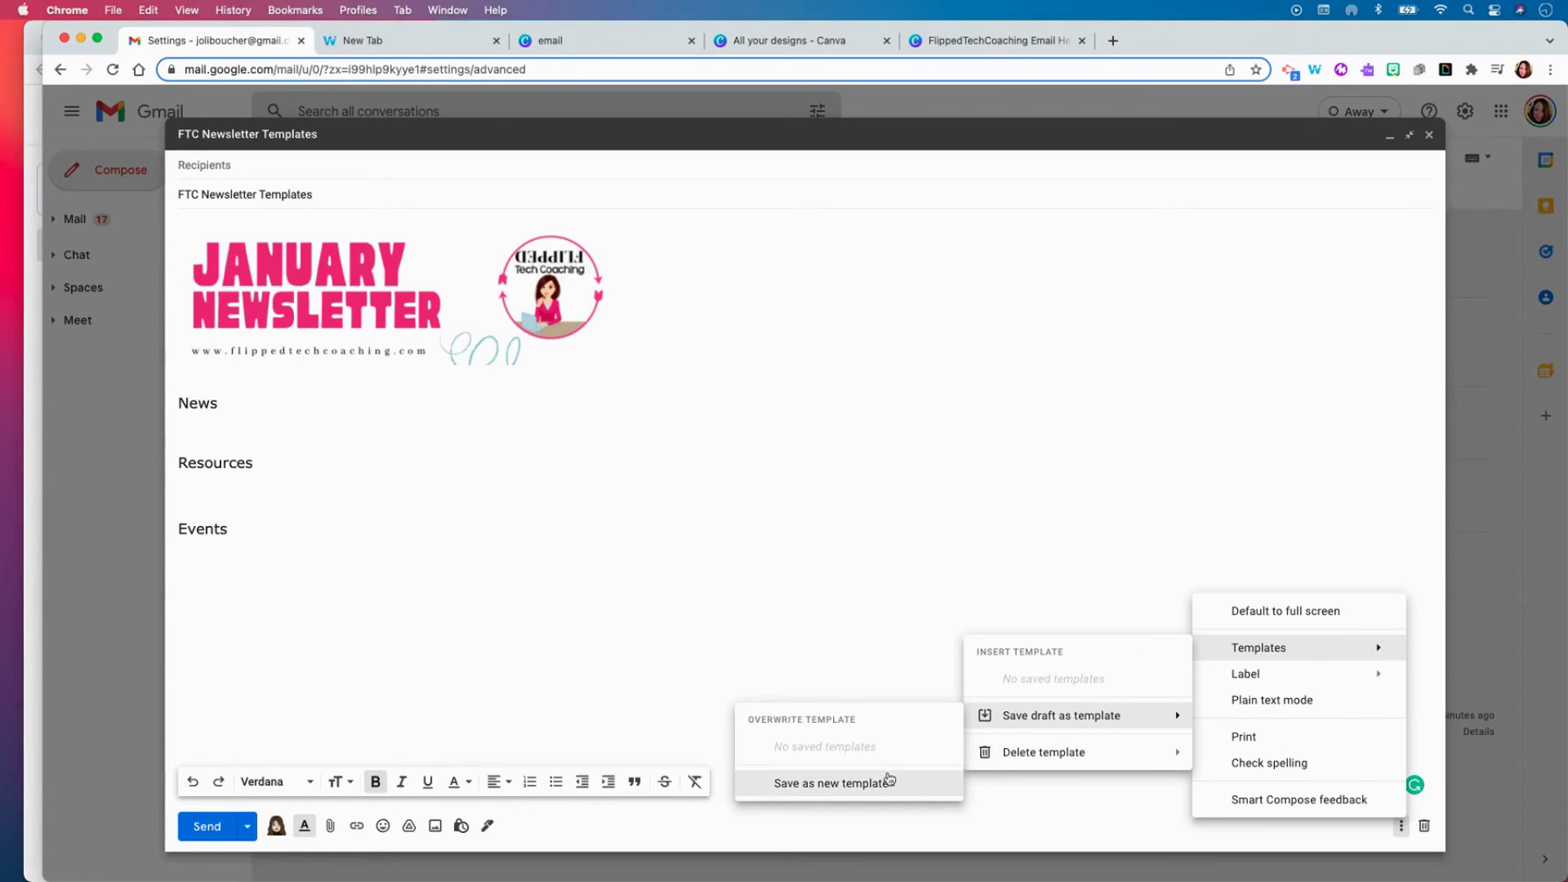
left_click(883, 783)
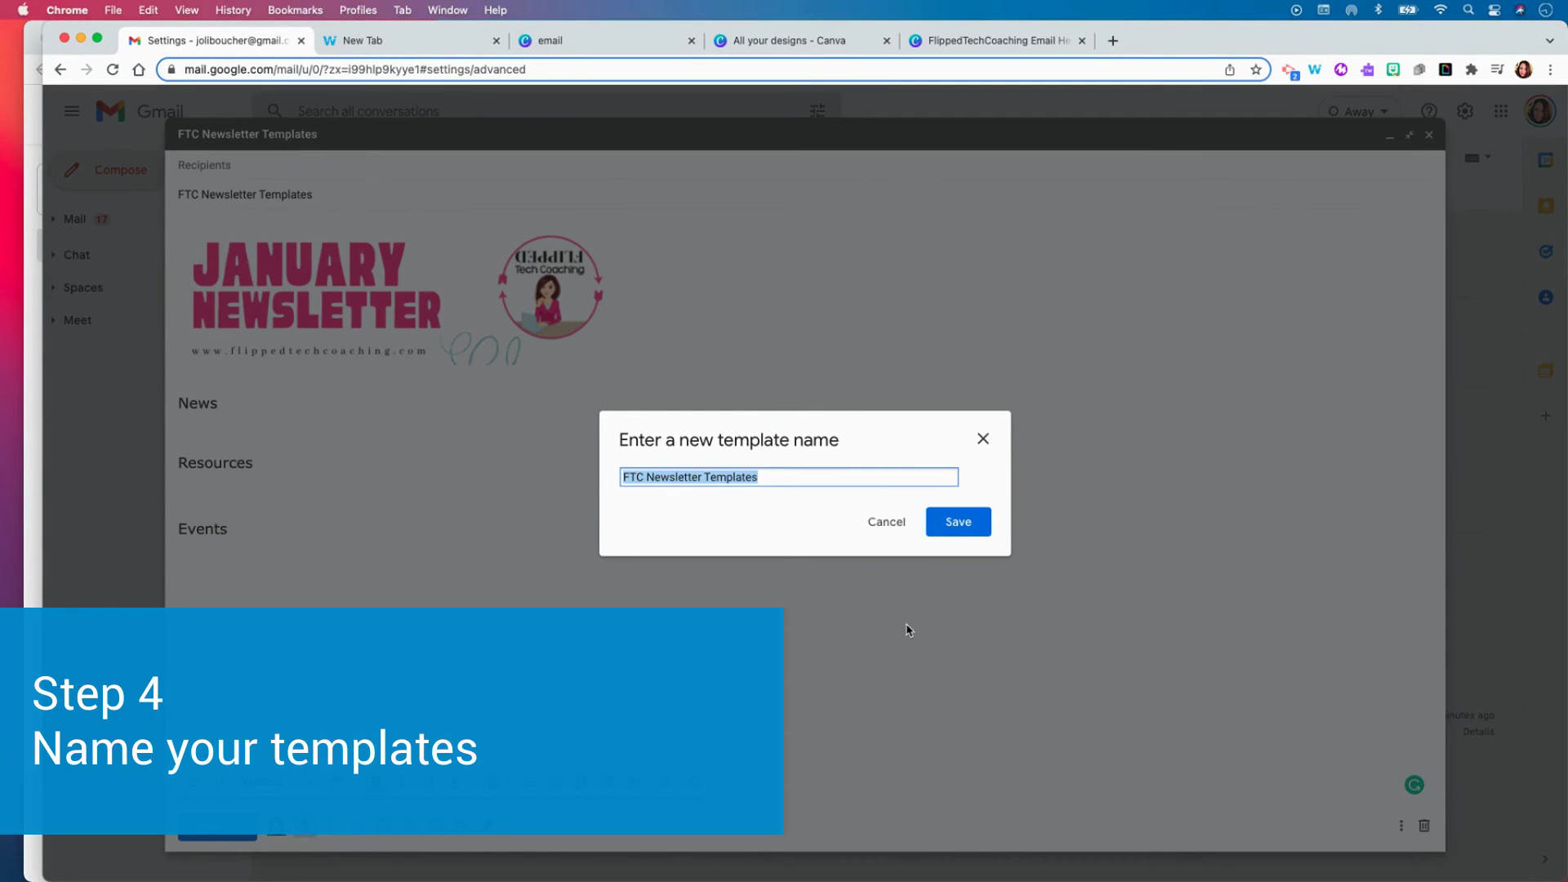
left_click(963, 527)
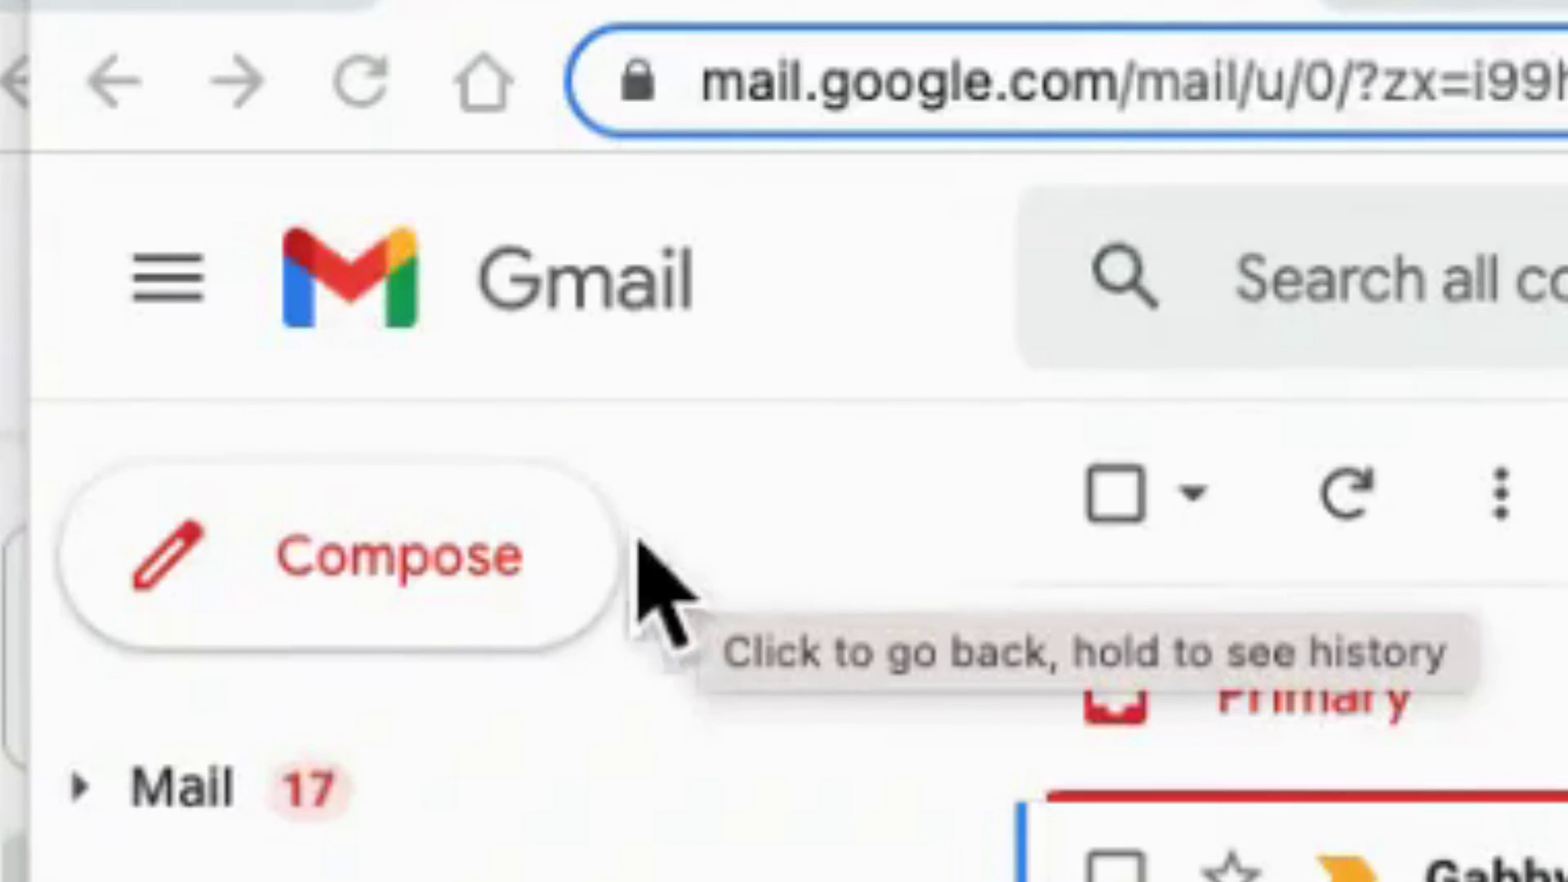
- Start a new message and insert the saved FTC Newsletter Templates template into it
left_click(336, 562)
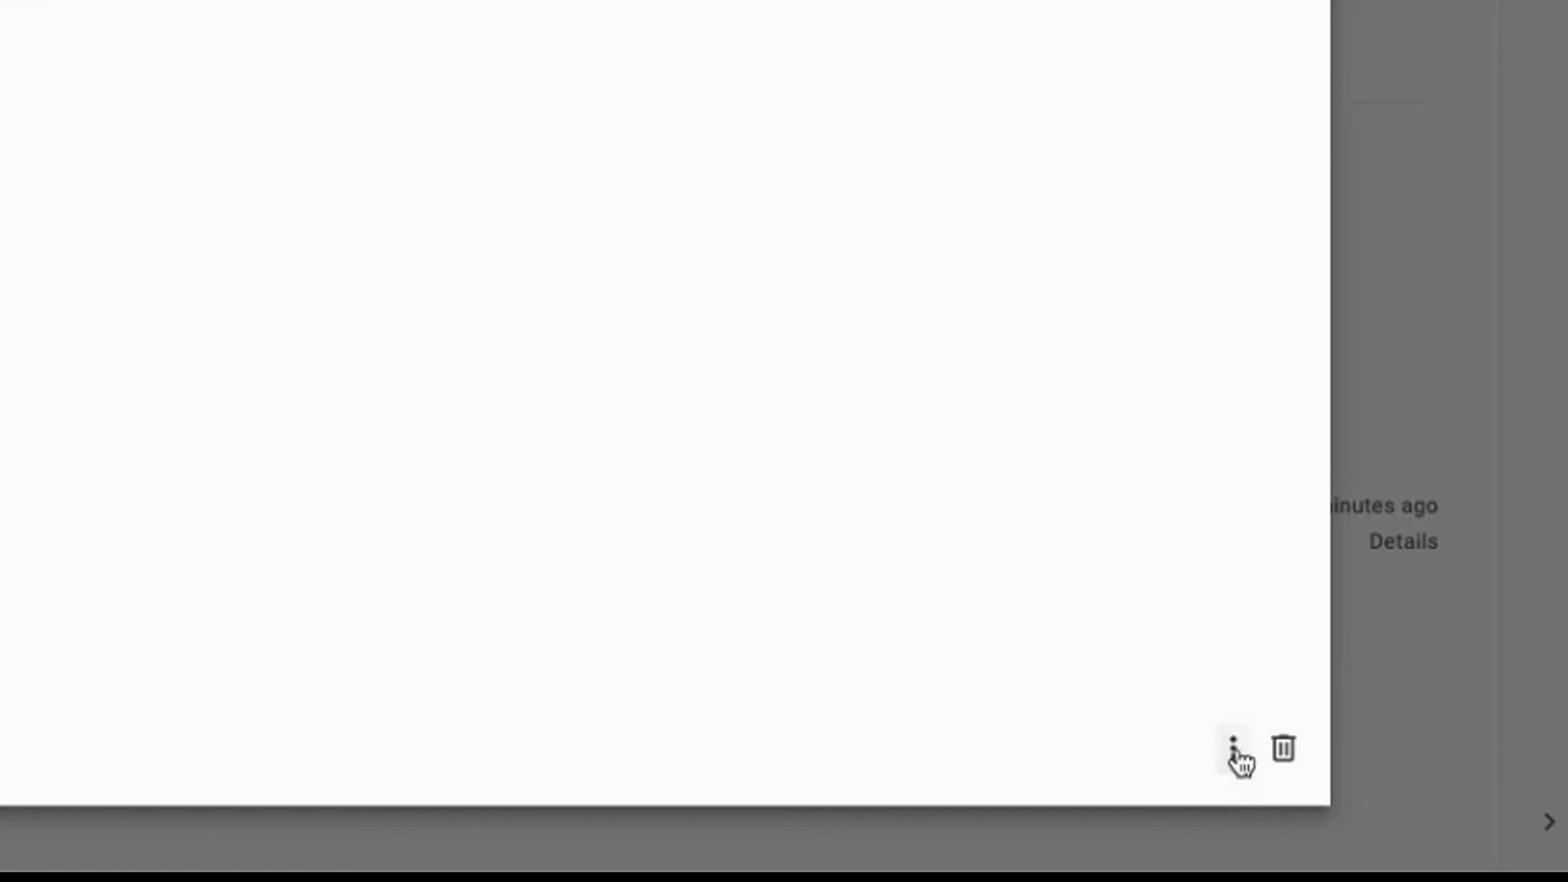
left_click(1401, 825)
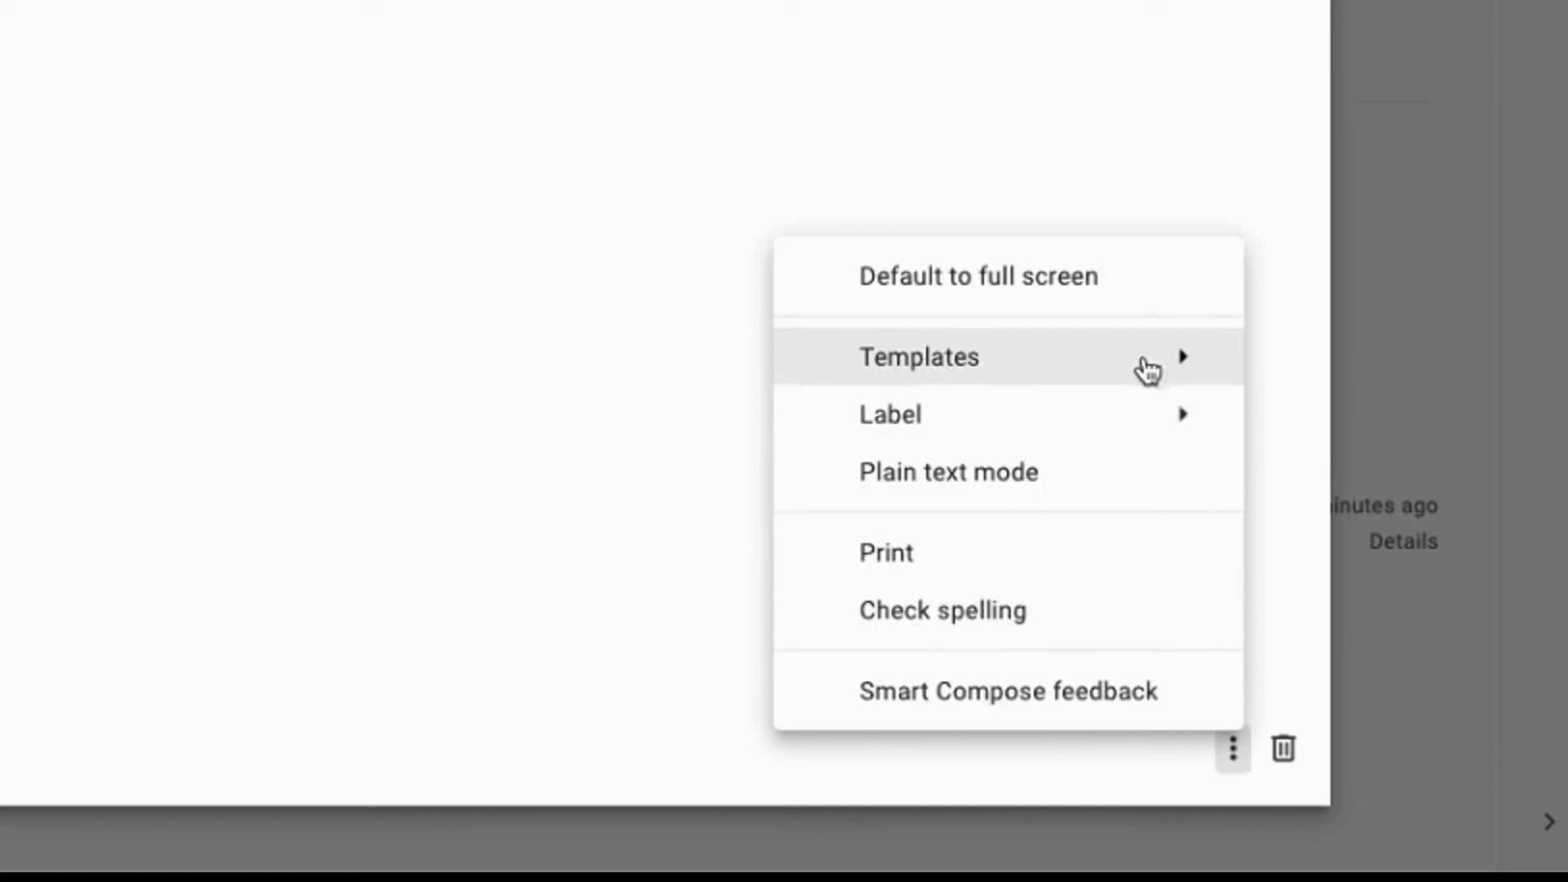
mouse_move(1361, 650)
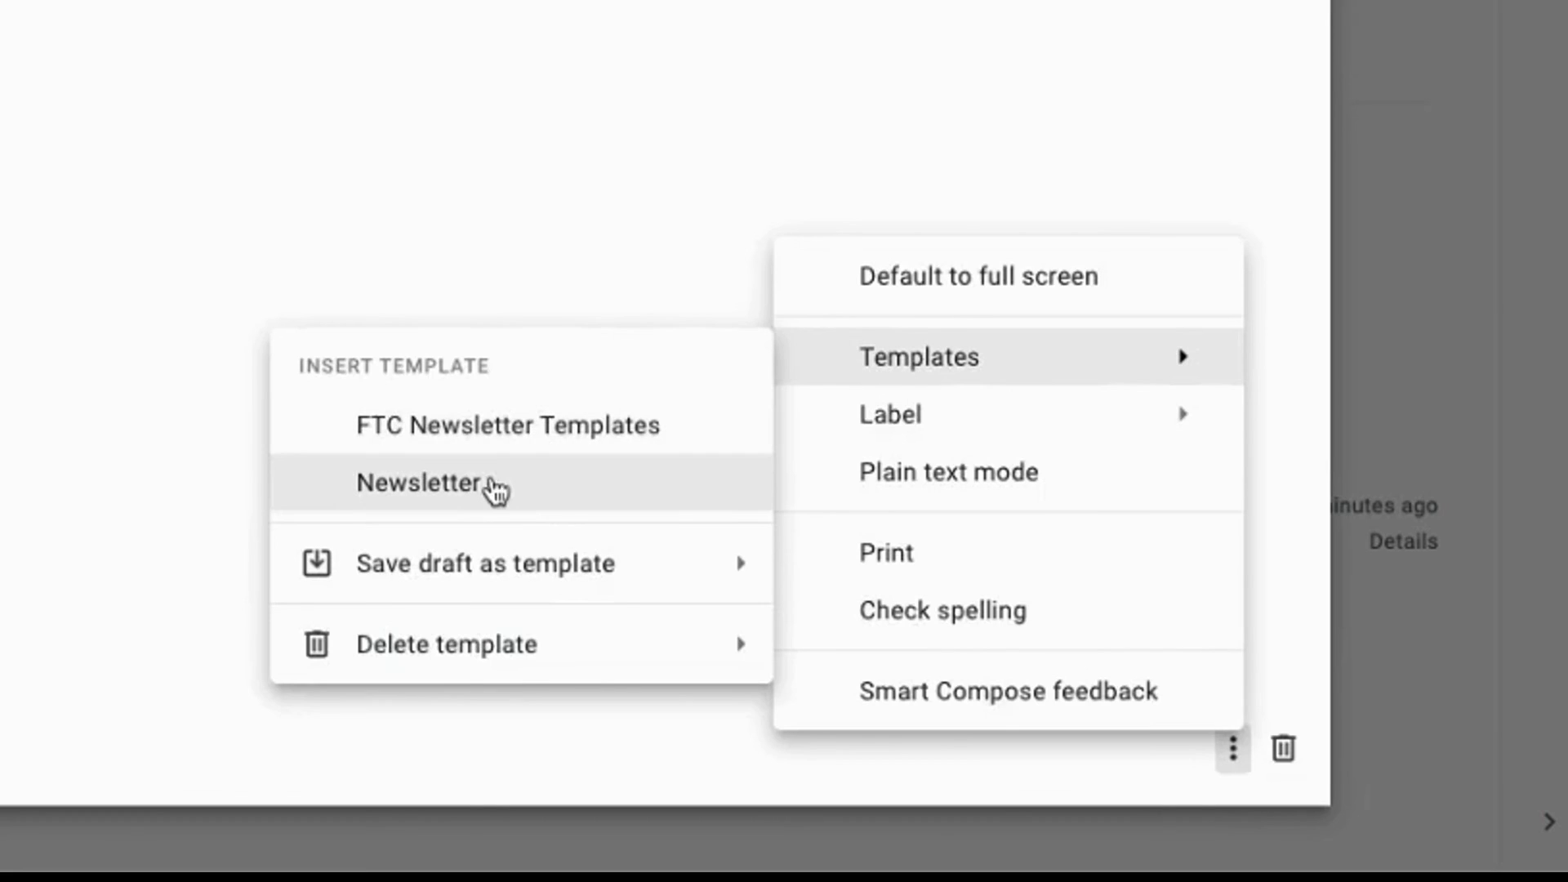